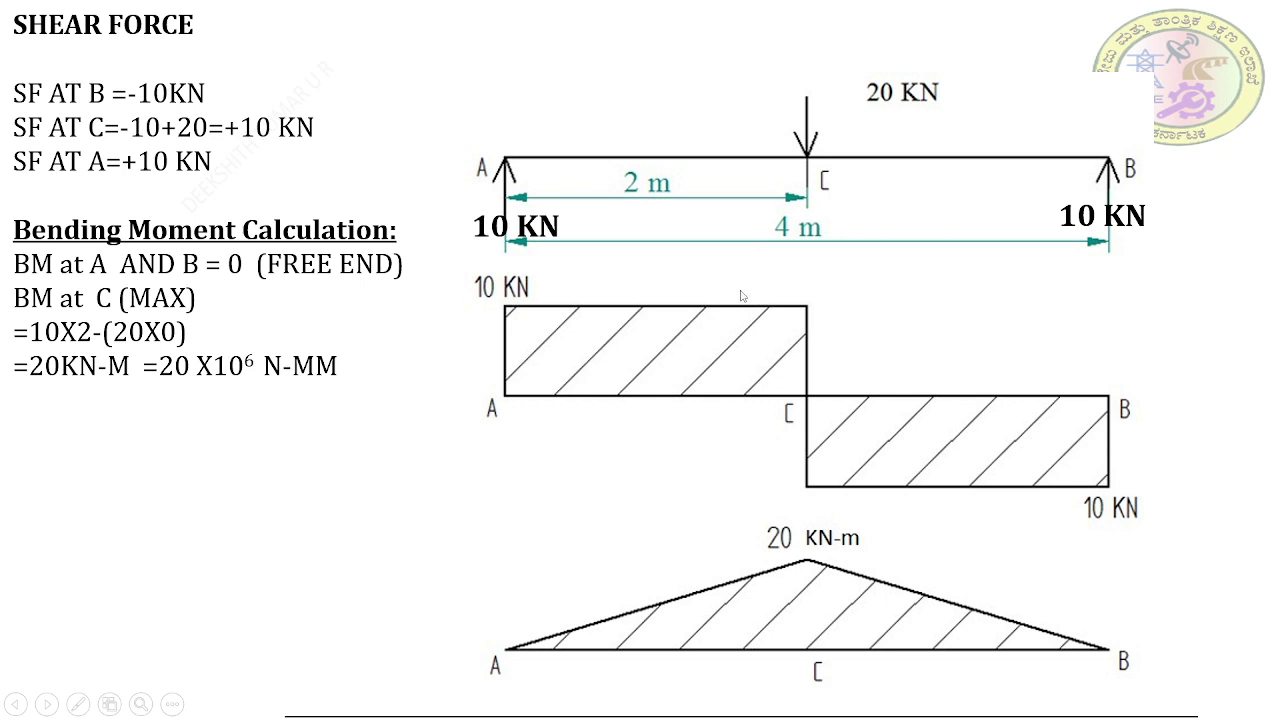
- End the slide show of the beam problem and switch to the ANSYS ED window
right_click(732, 292)
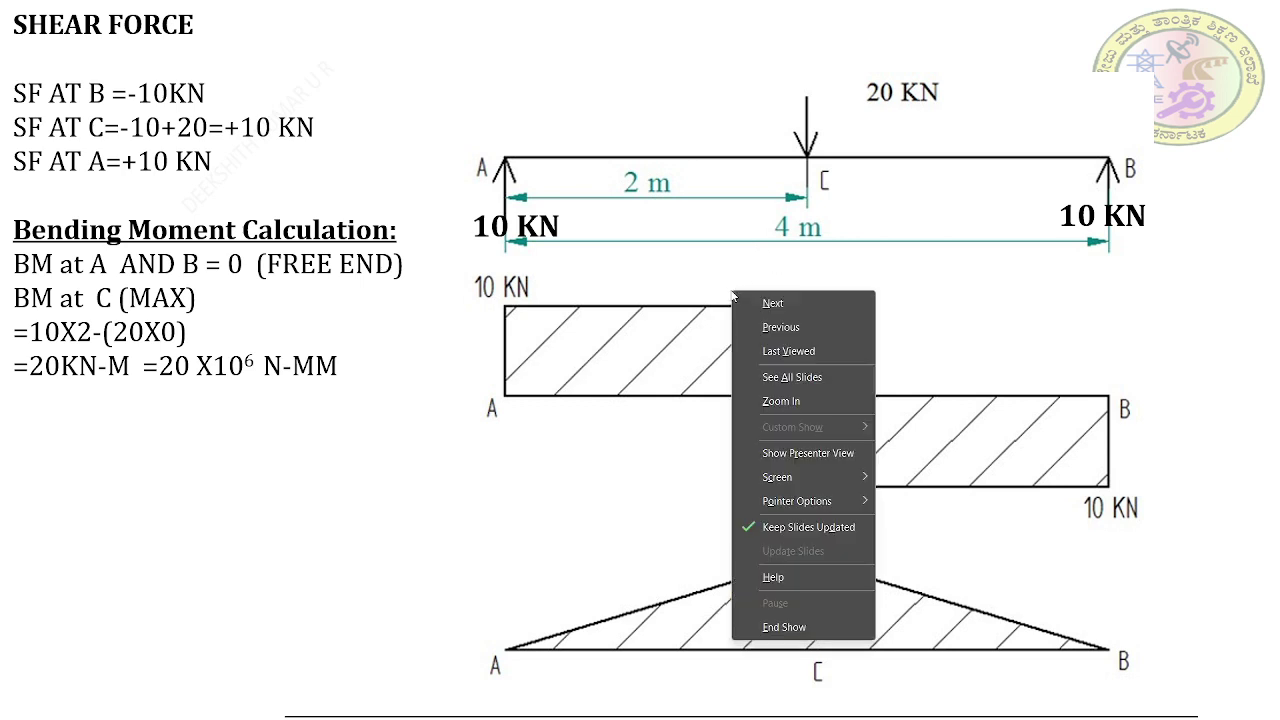
click(806, 626)
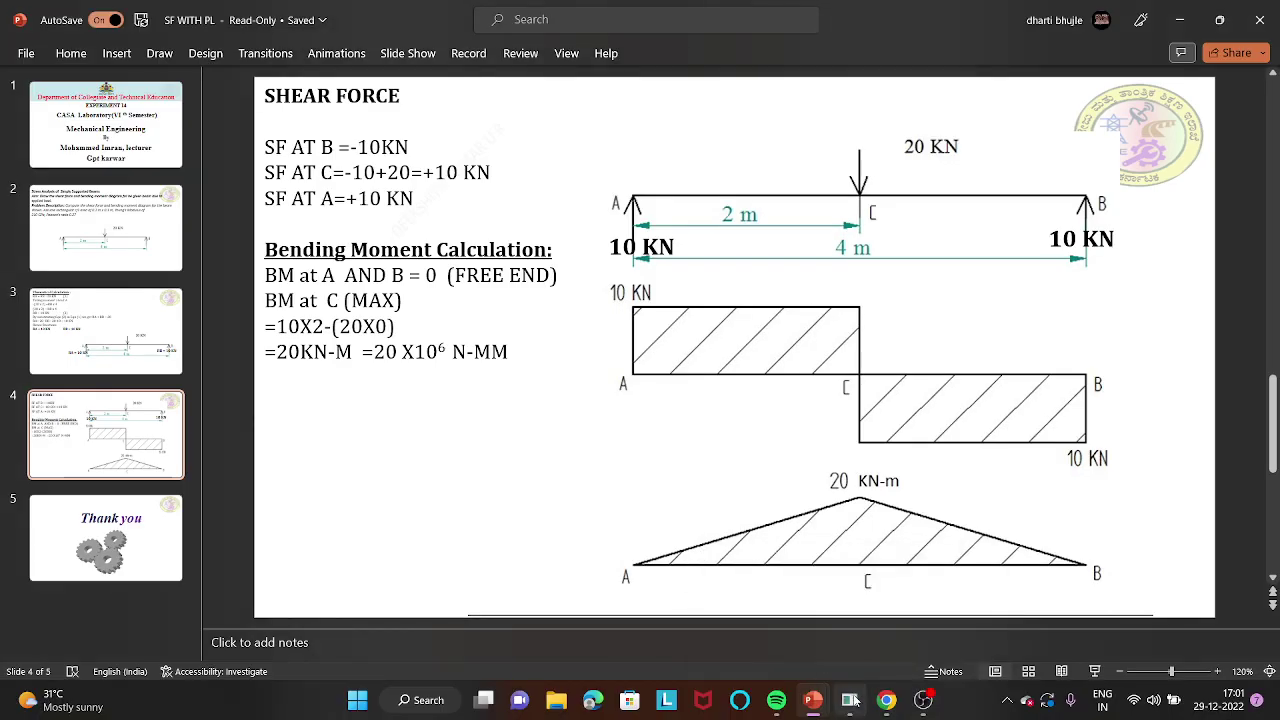
mouse_move(850, 690)
click(880, 636)
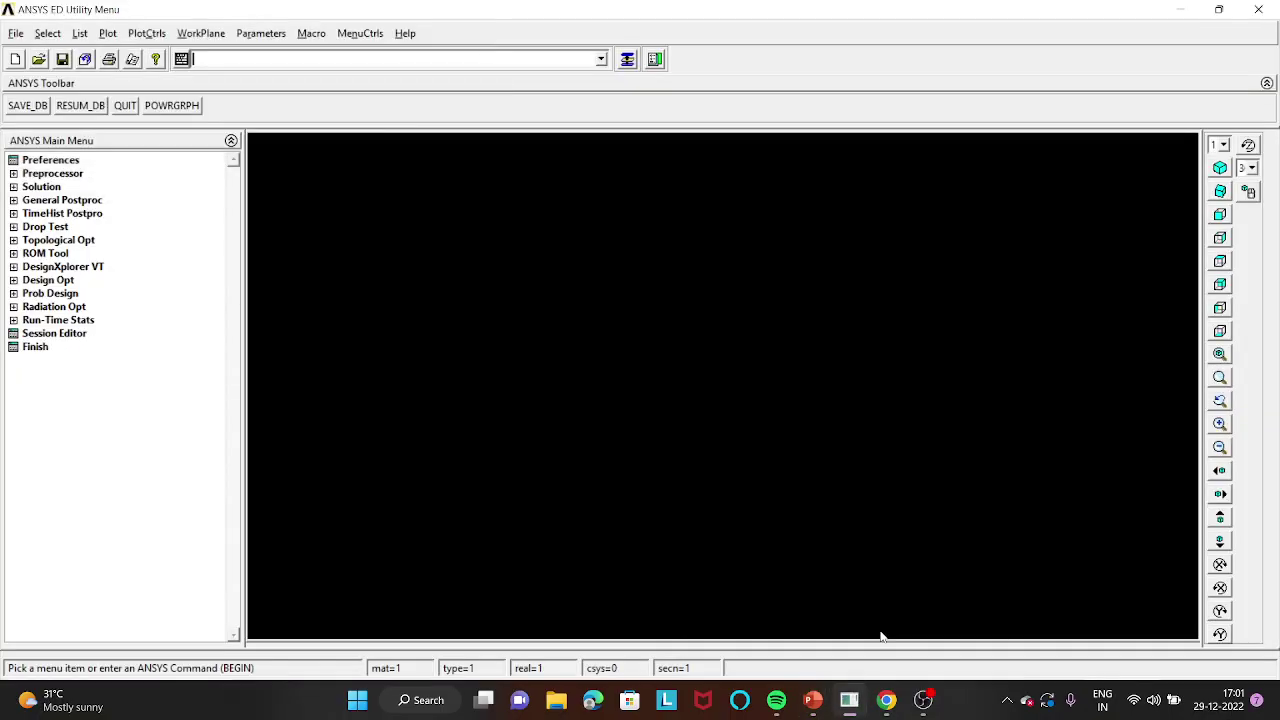
- Set the GUI filtering preferences to the Structural discipline with the h-Method
click(57, 166)
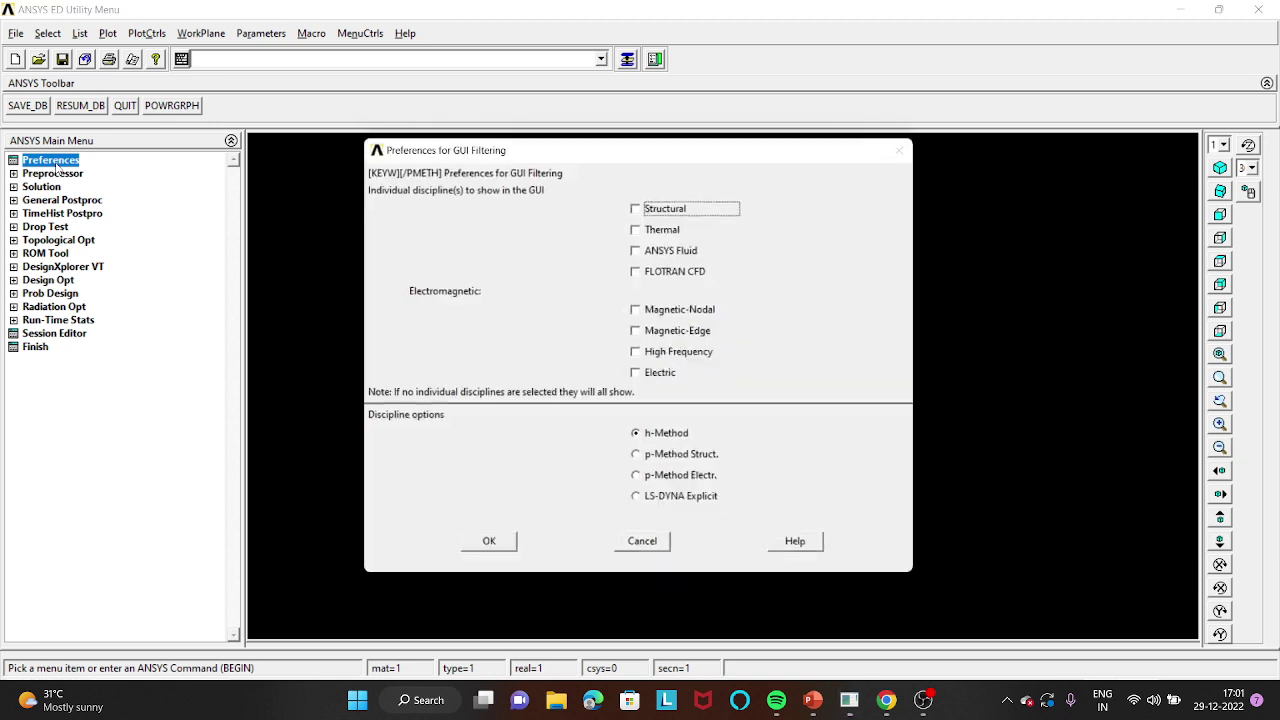
click(639, 206)
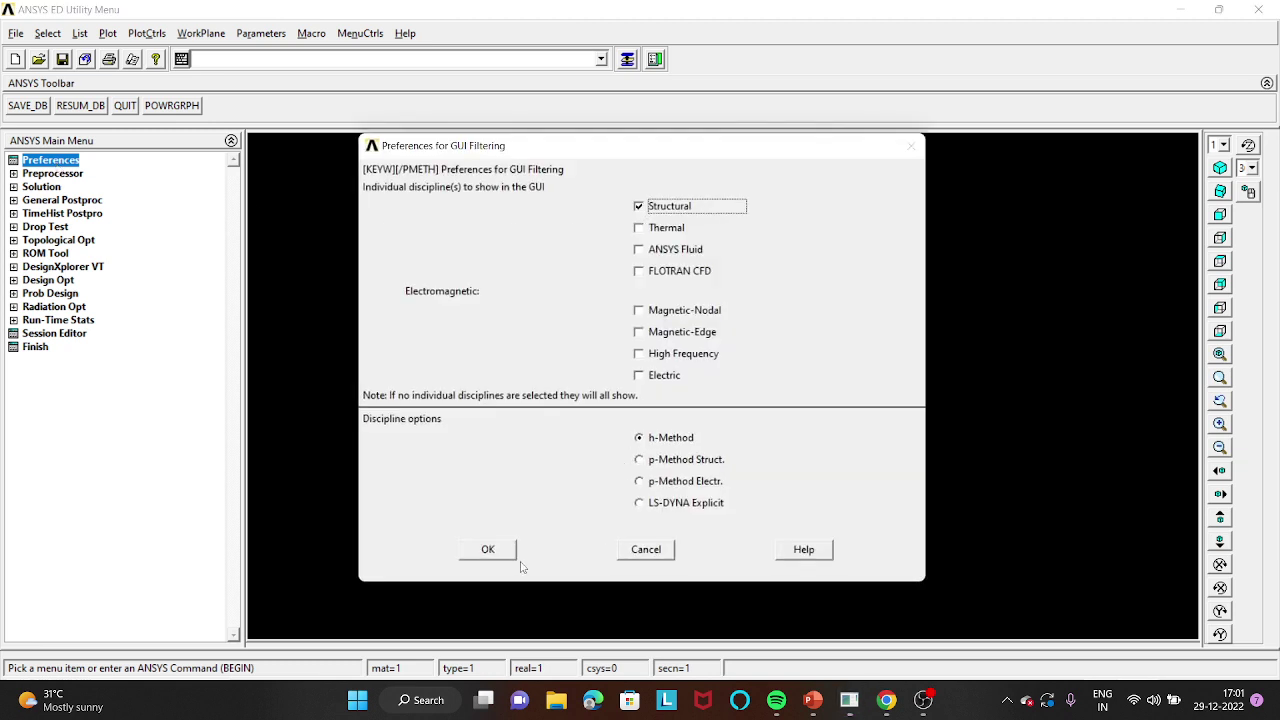
click(488, 549)
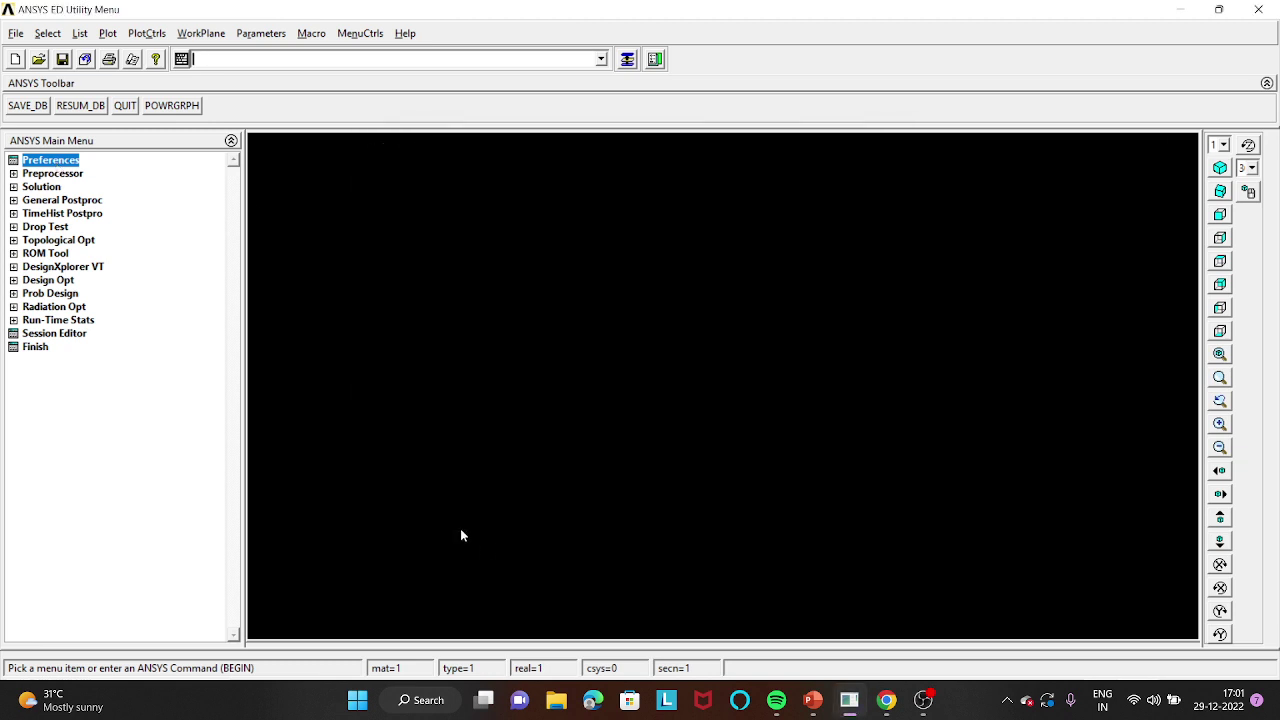
- Add the Beam 2 node 188 element as element type 1
click(55, 173)
click(66, 187)
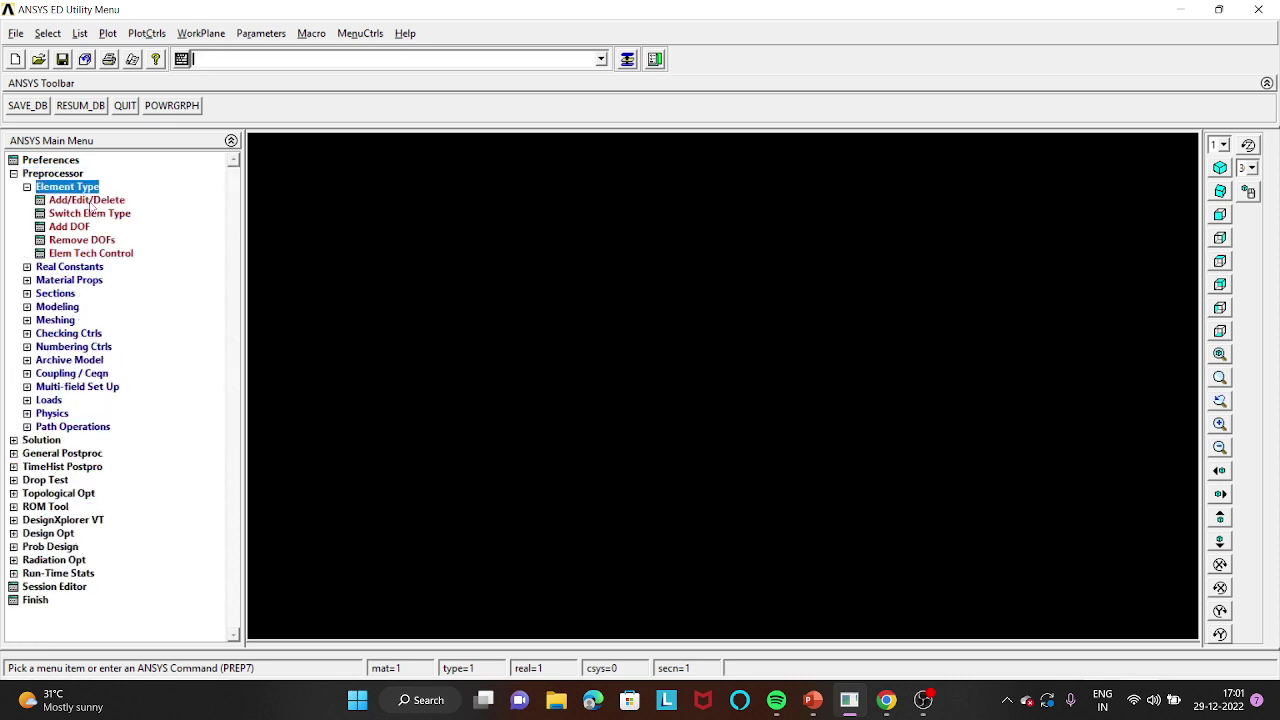
click(88, 200)
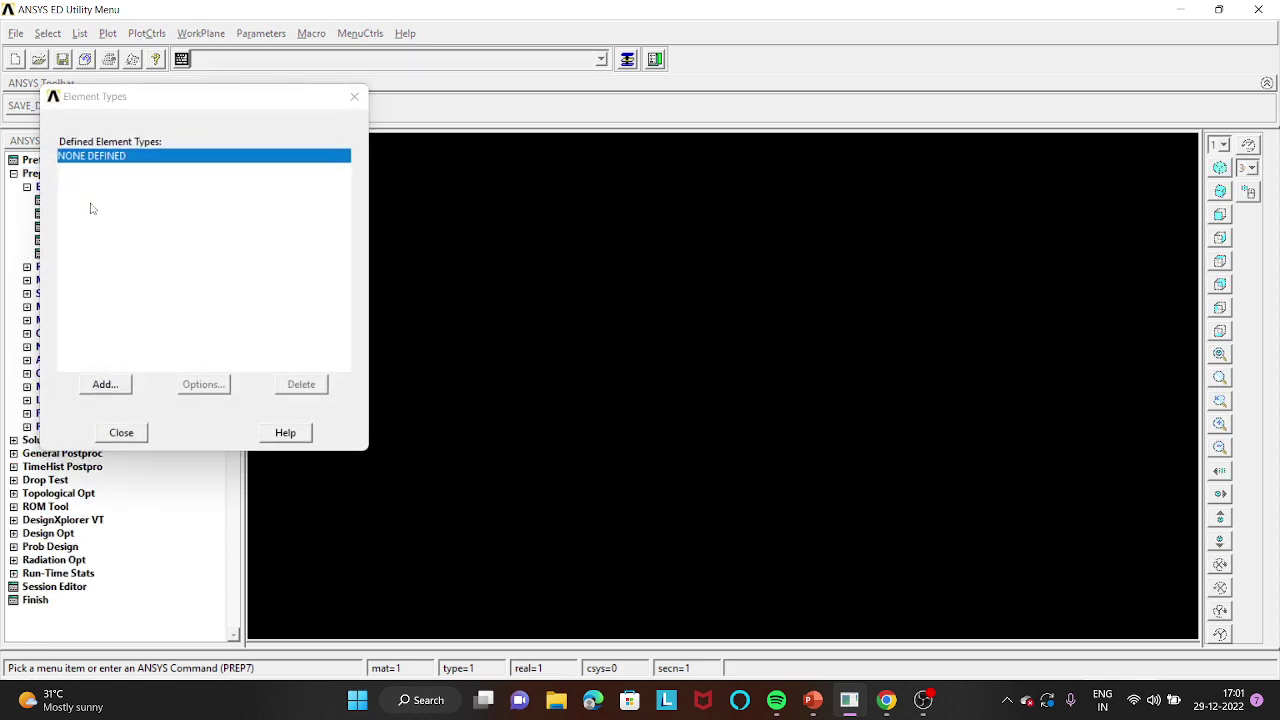
click(125, 387)
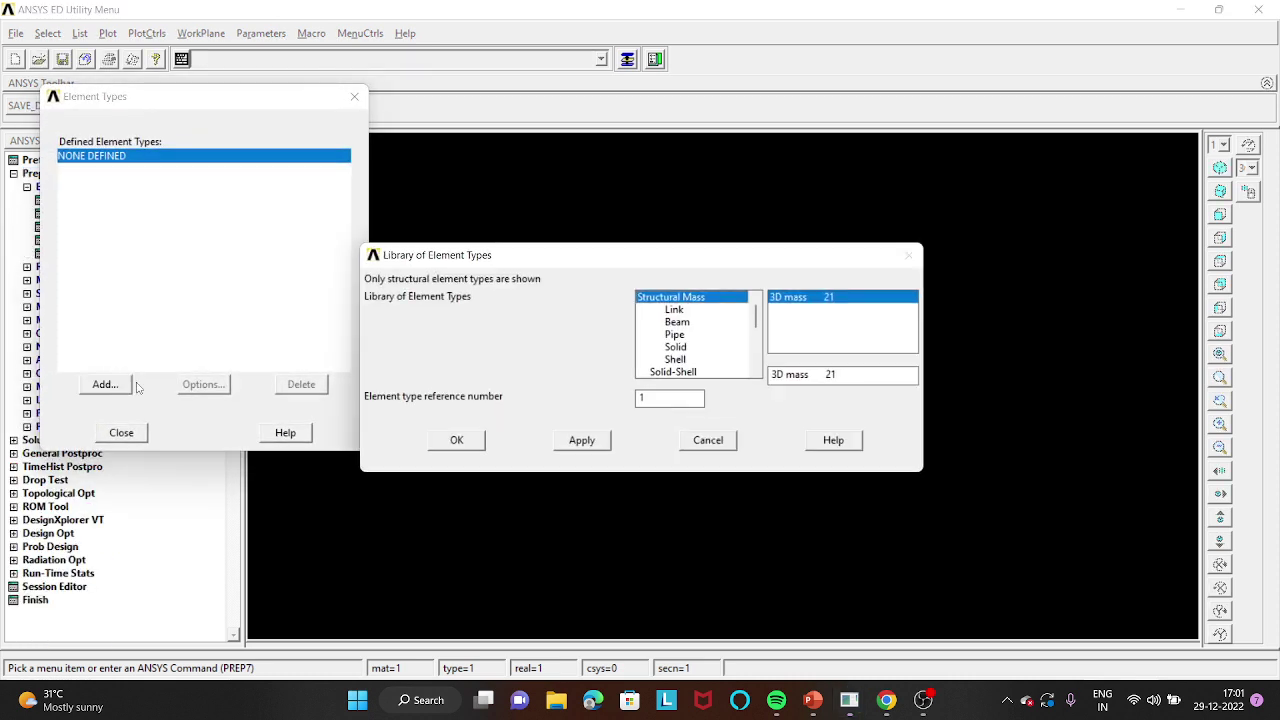
click(688, 326)
click(800, 348)
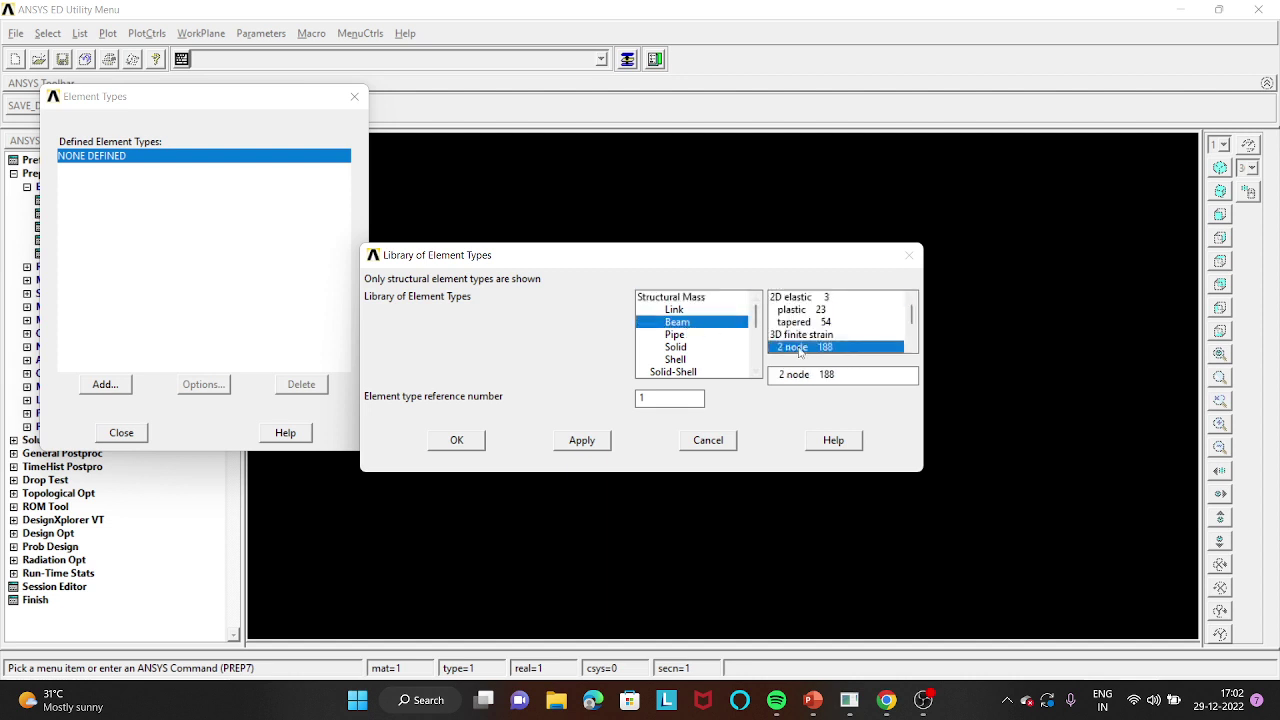
click(457, 441)
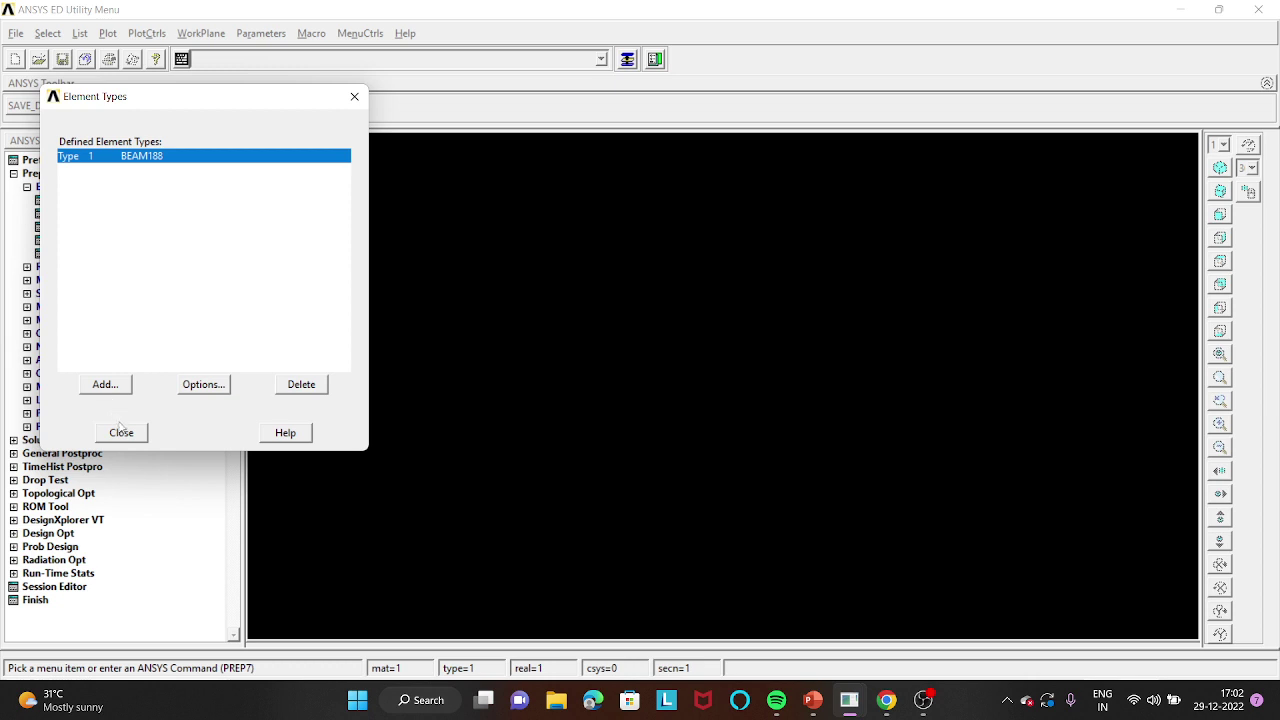
click(121, 433)
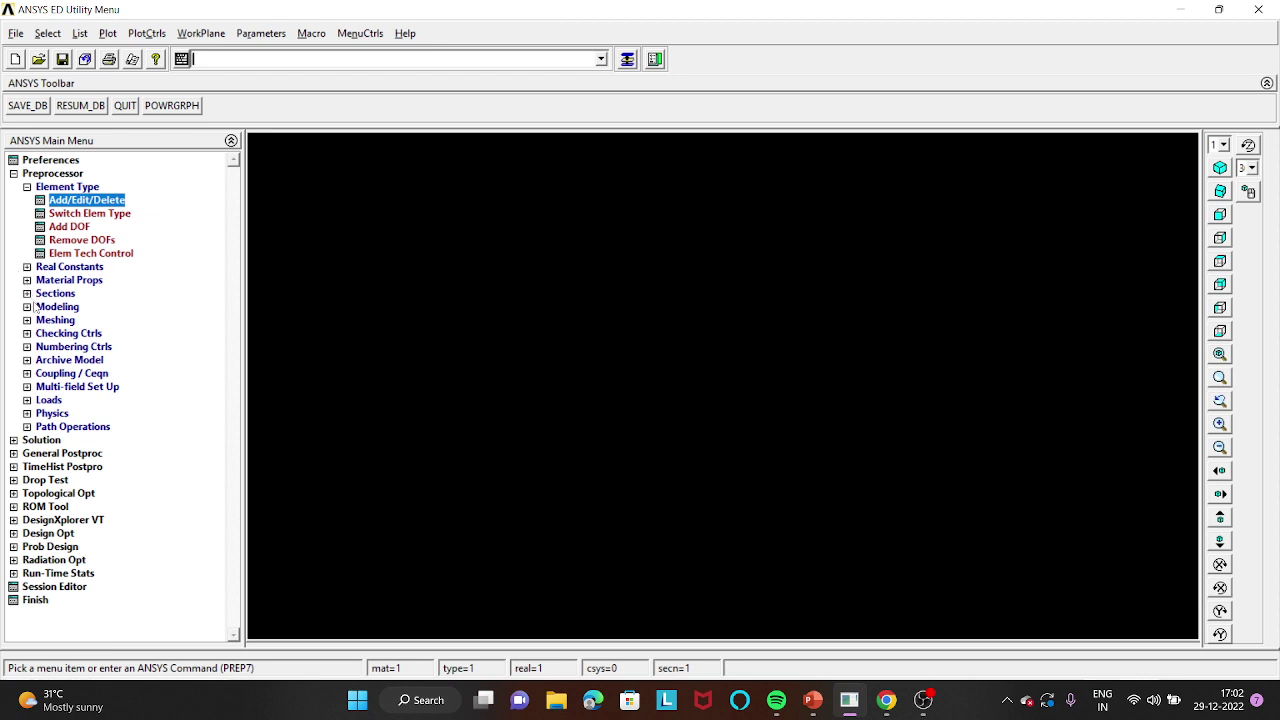
- Define material model 1 as structural linear elastic isotropic with EX 210e3 and PRXY 0.27
click(28, 280)
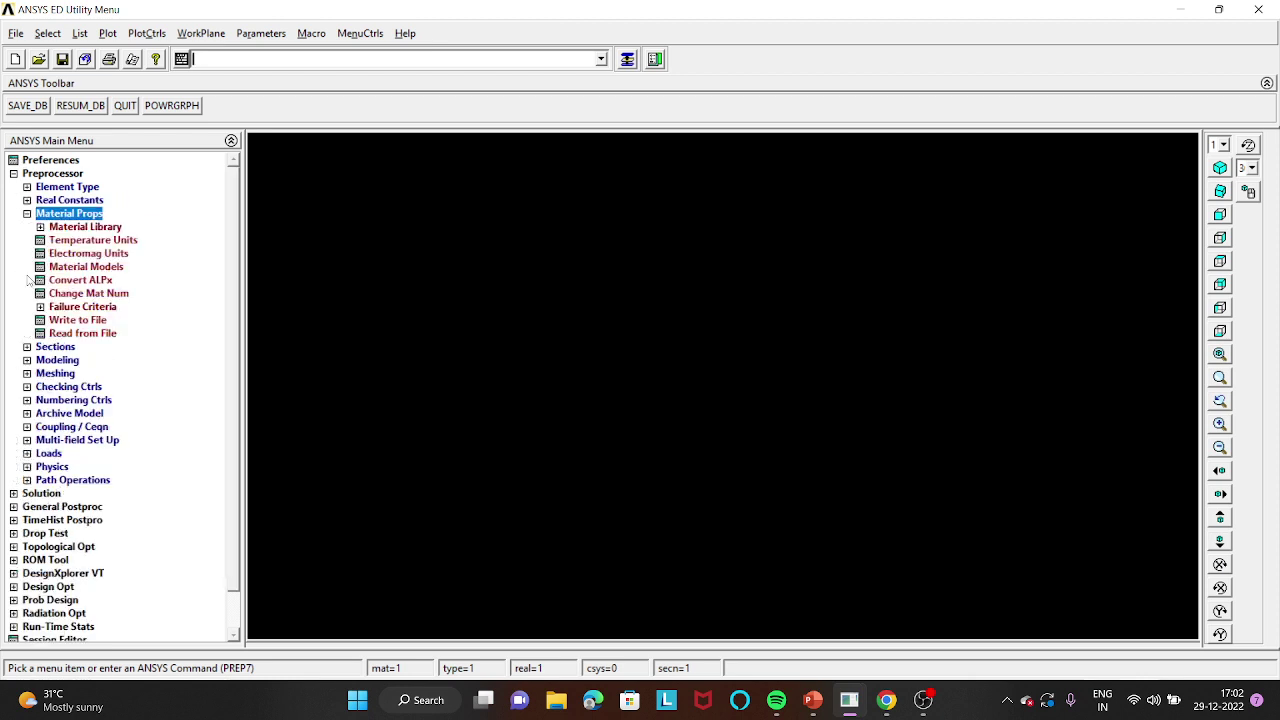
double_click(100, 268)
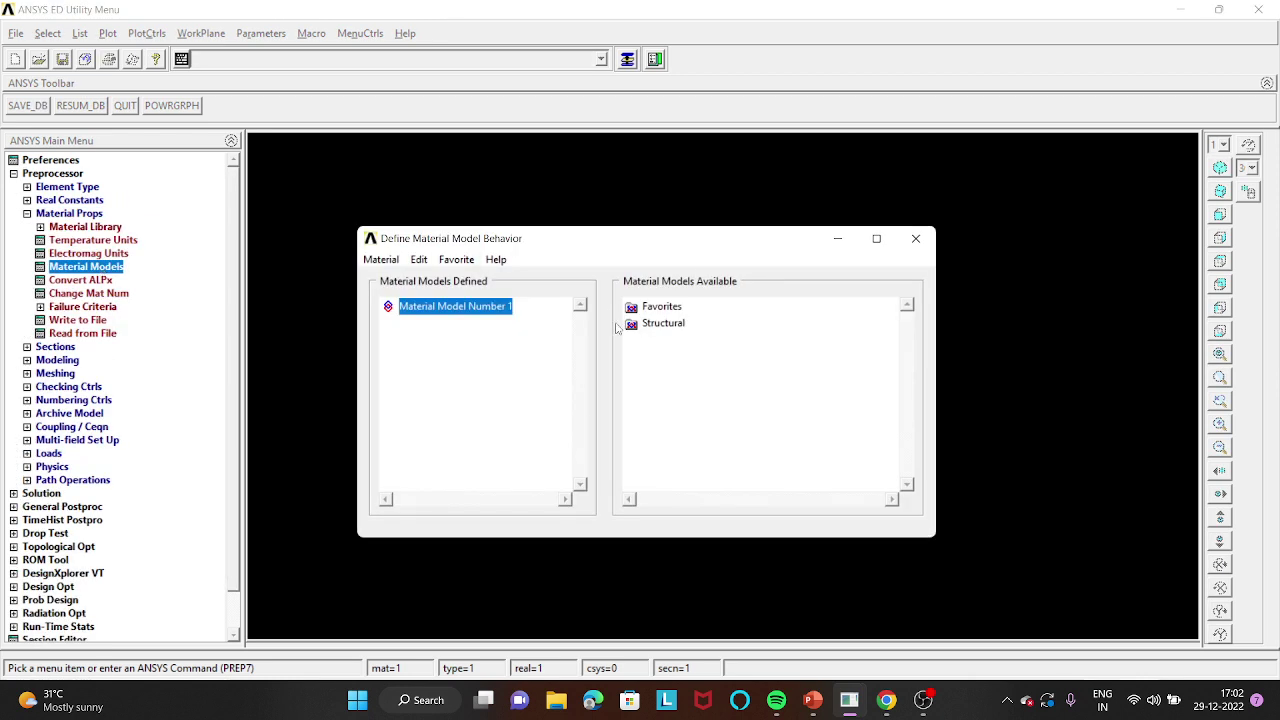
double_click(672, 324)
double_click(680, 340)
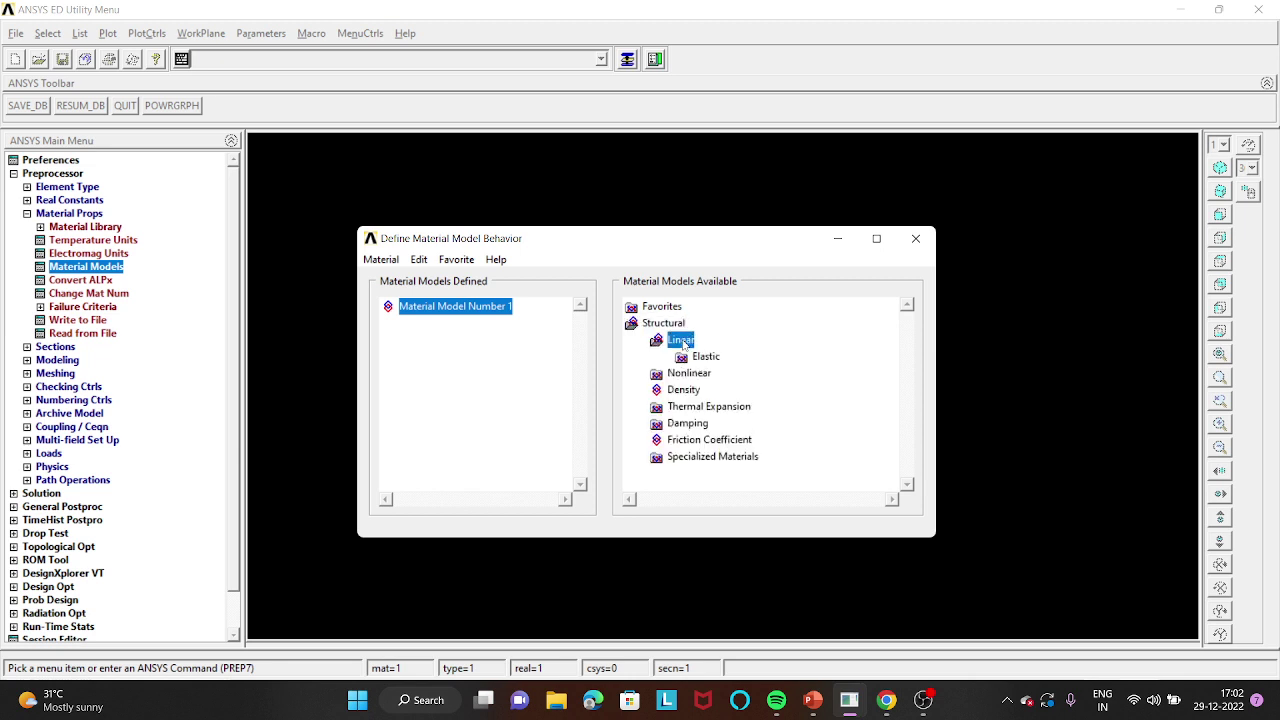
double_click(705, 357)
double_click(728, 373)
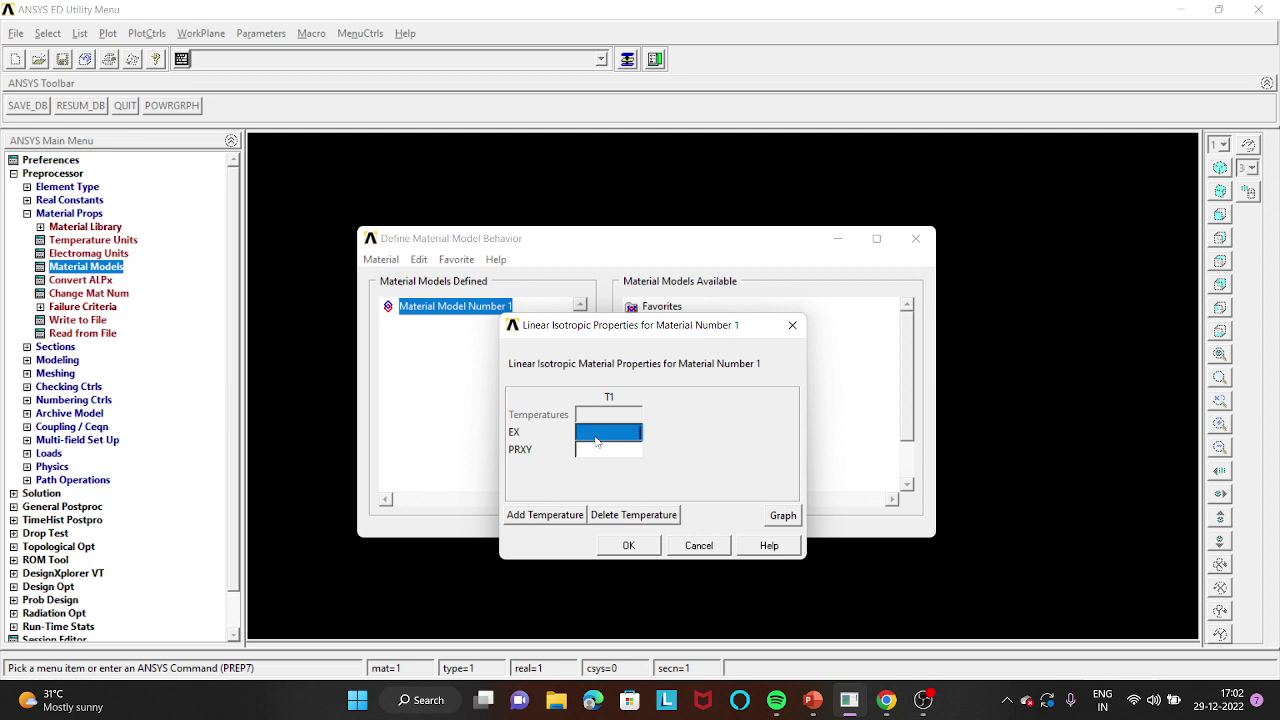
text(210e3)
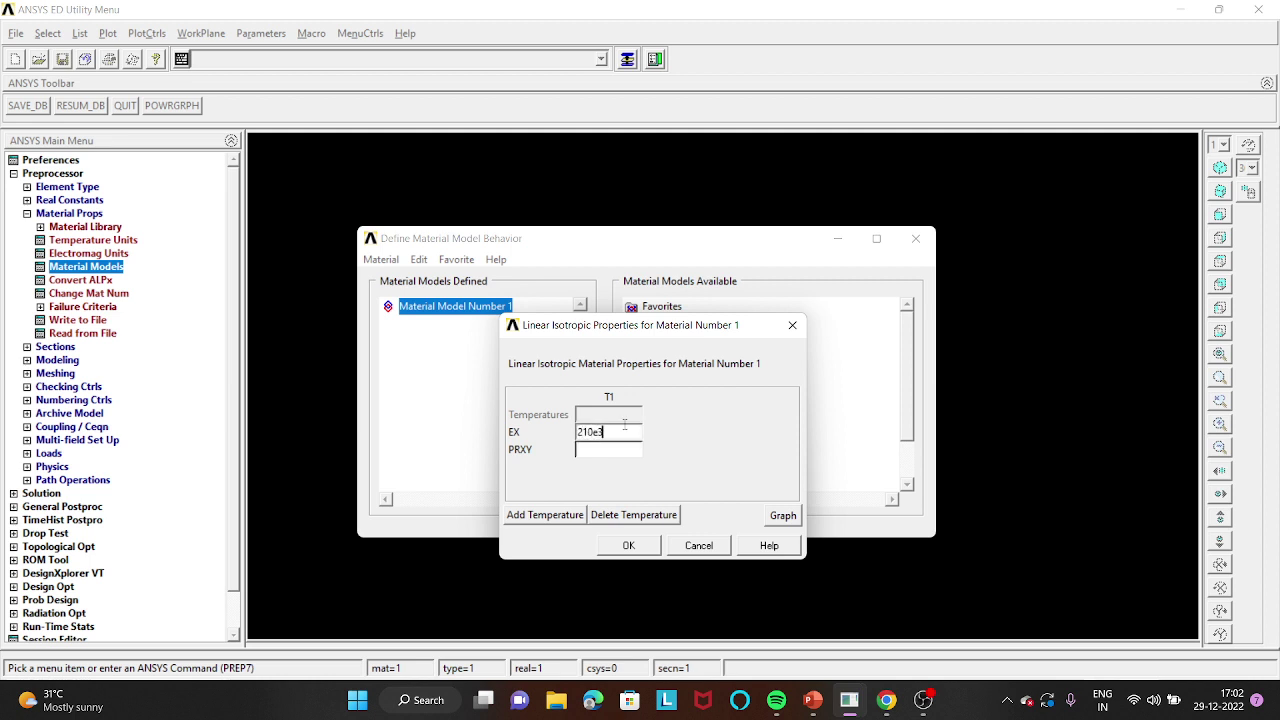
click(592, 451)
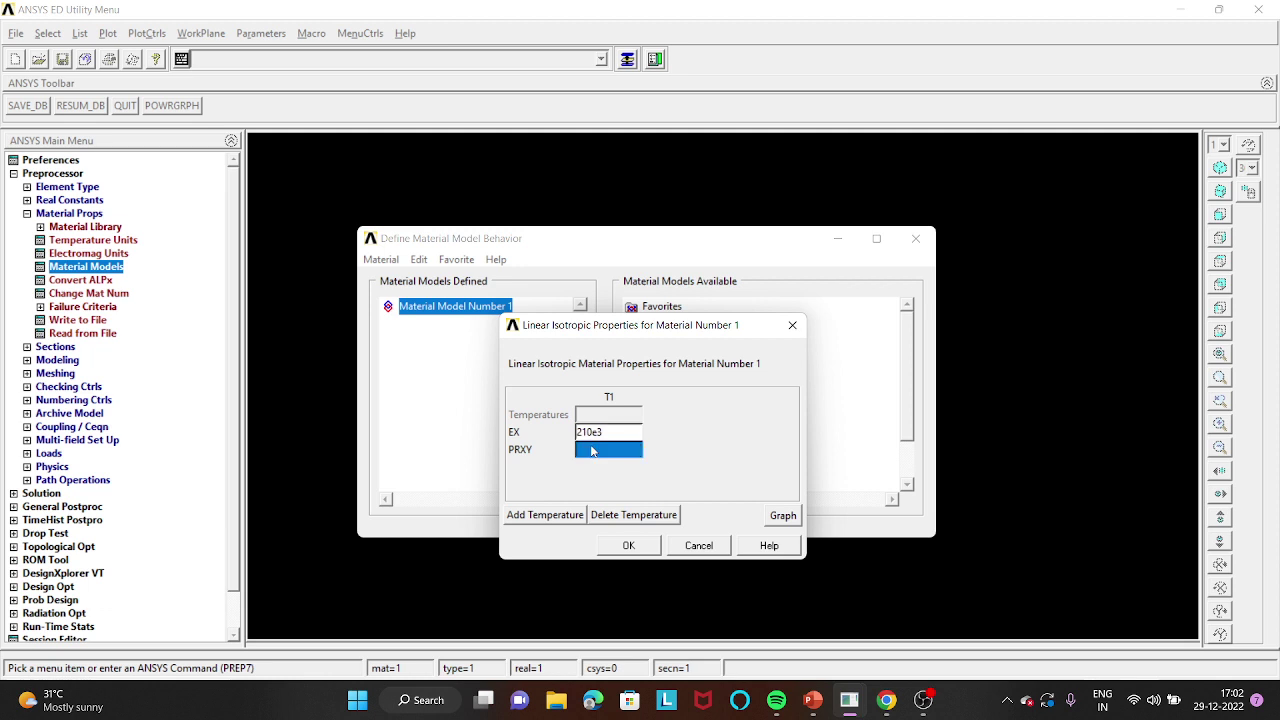
text(0.27)
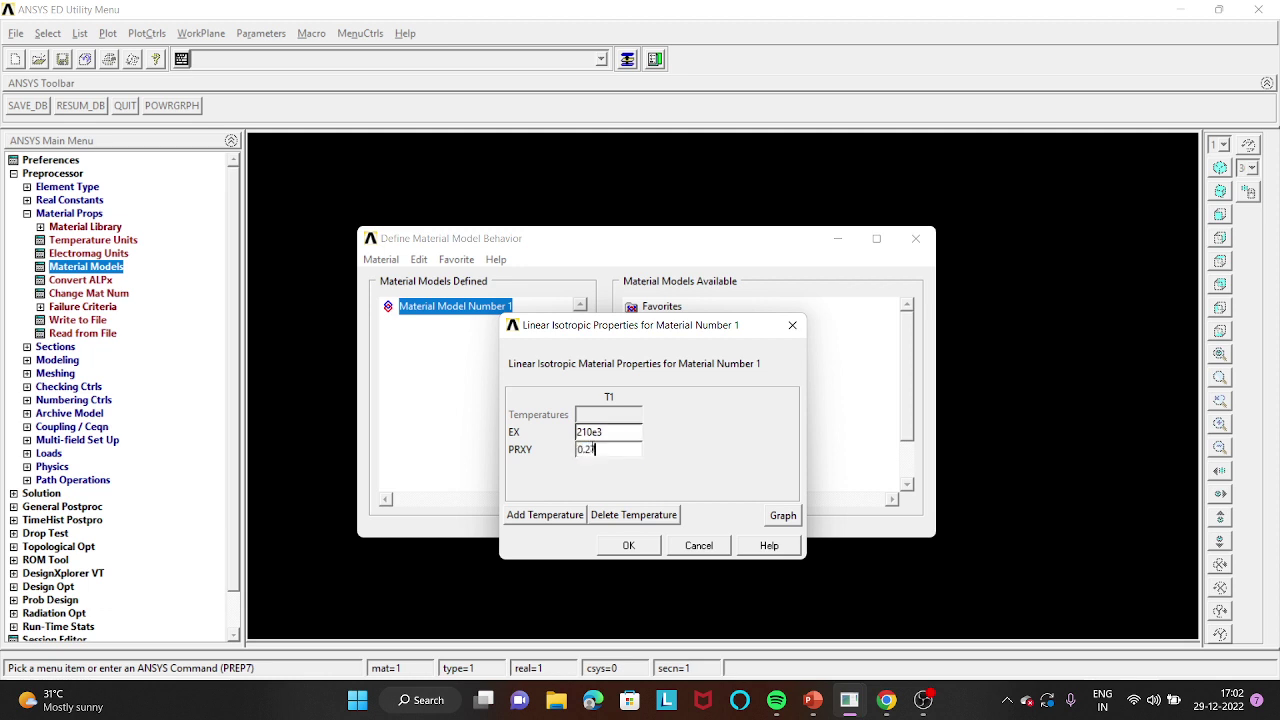
click(628, 545)
click(915, 238)
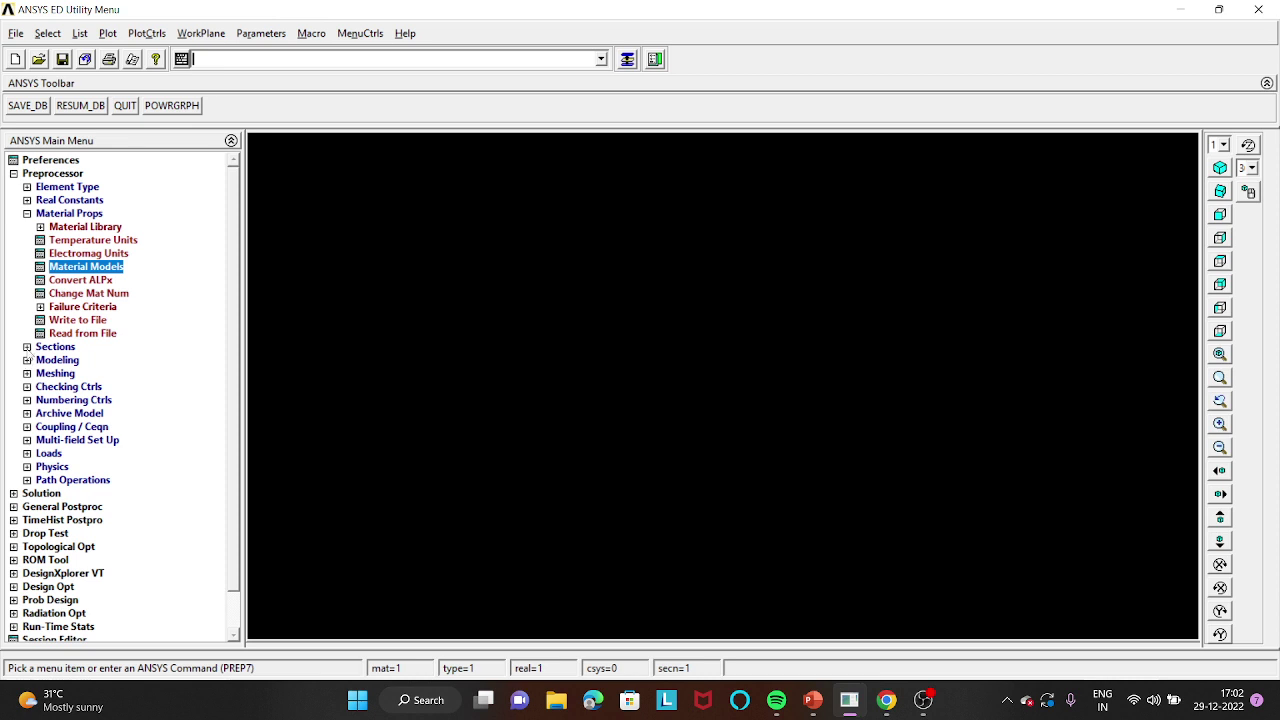
- Define a rectangular common beam section with ID 1, width B 200 and height H 300
click(28, 347)
click(95, 268)
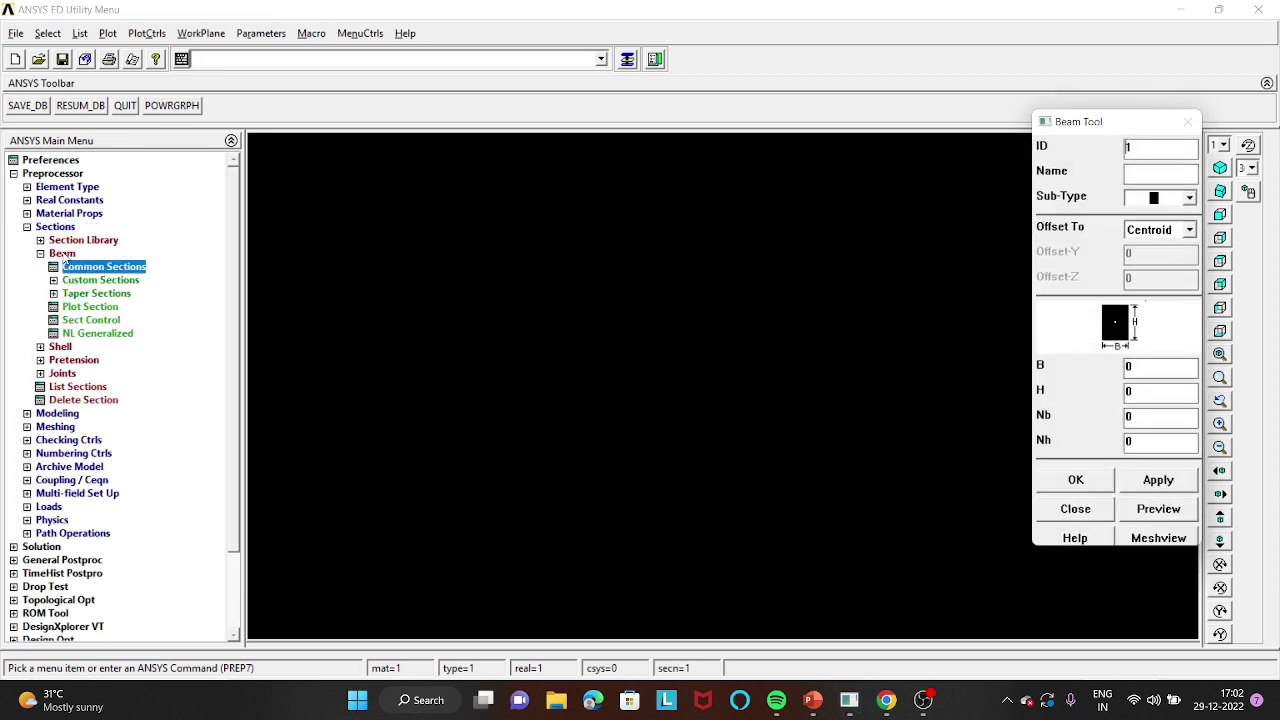
double_click(1142, 367)
text(200)
double_click(1131, 391)
text(300)
click(1077, 480)
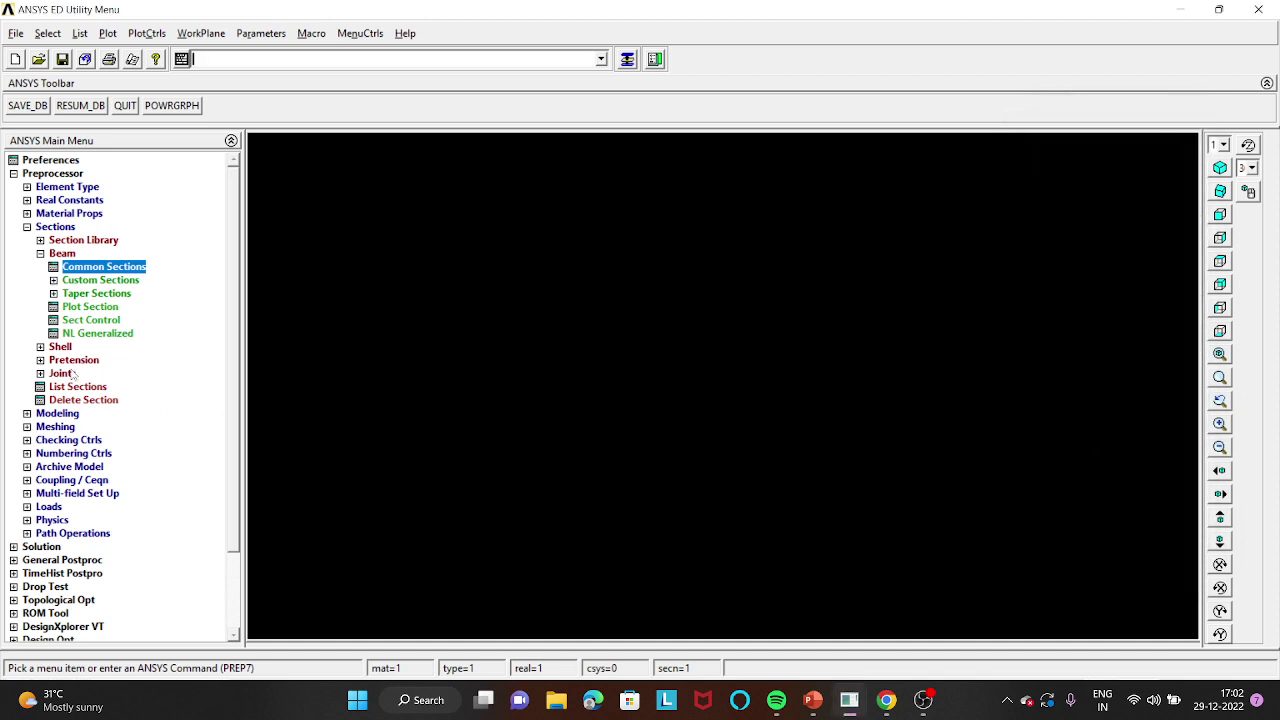
click(27, 227)
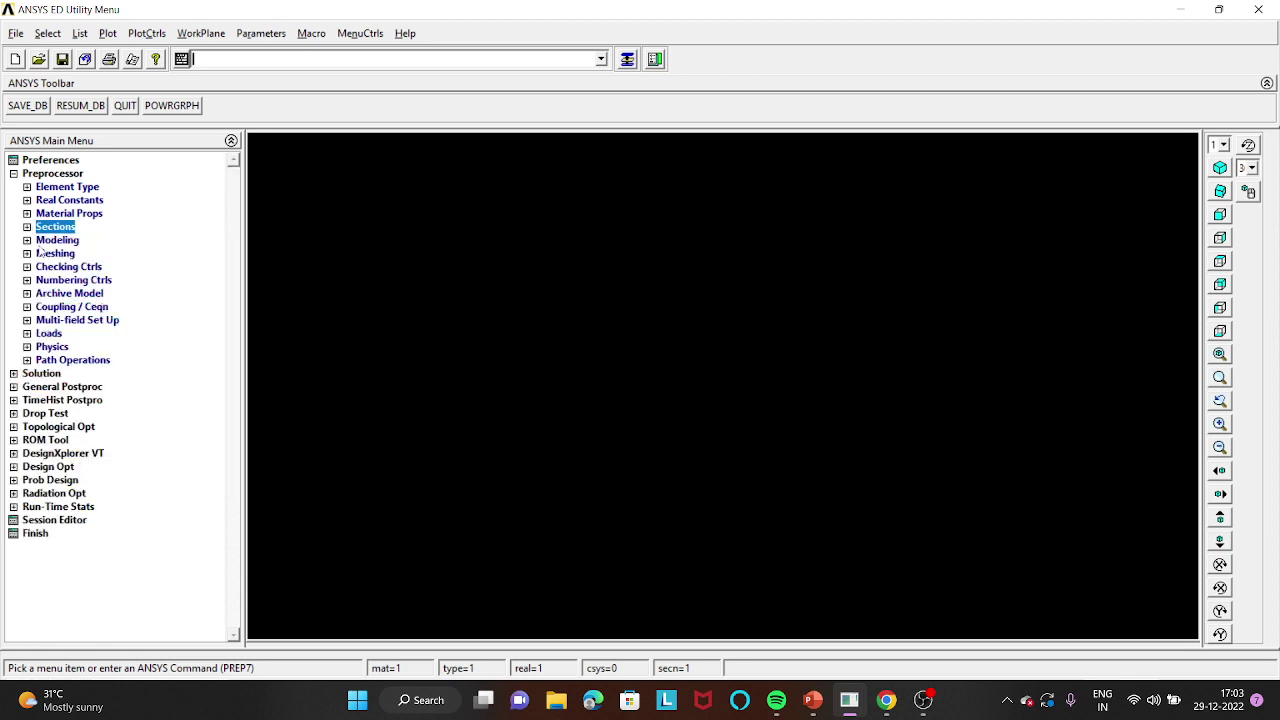
- Create keypoint 1 in the active coordinate system at 0, 0, 0
click(27, 240)
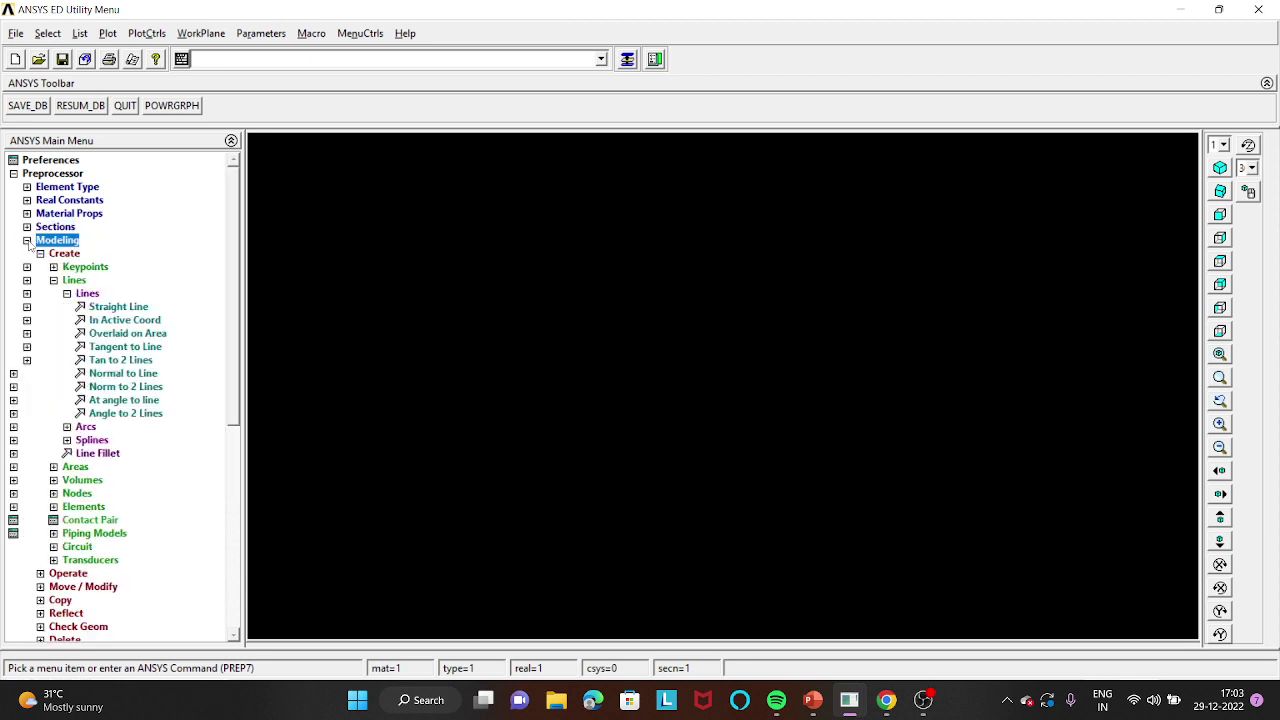
click(80, 267)
click(103, 293)
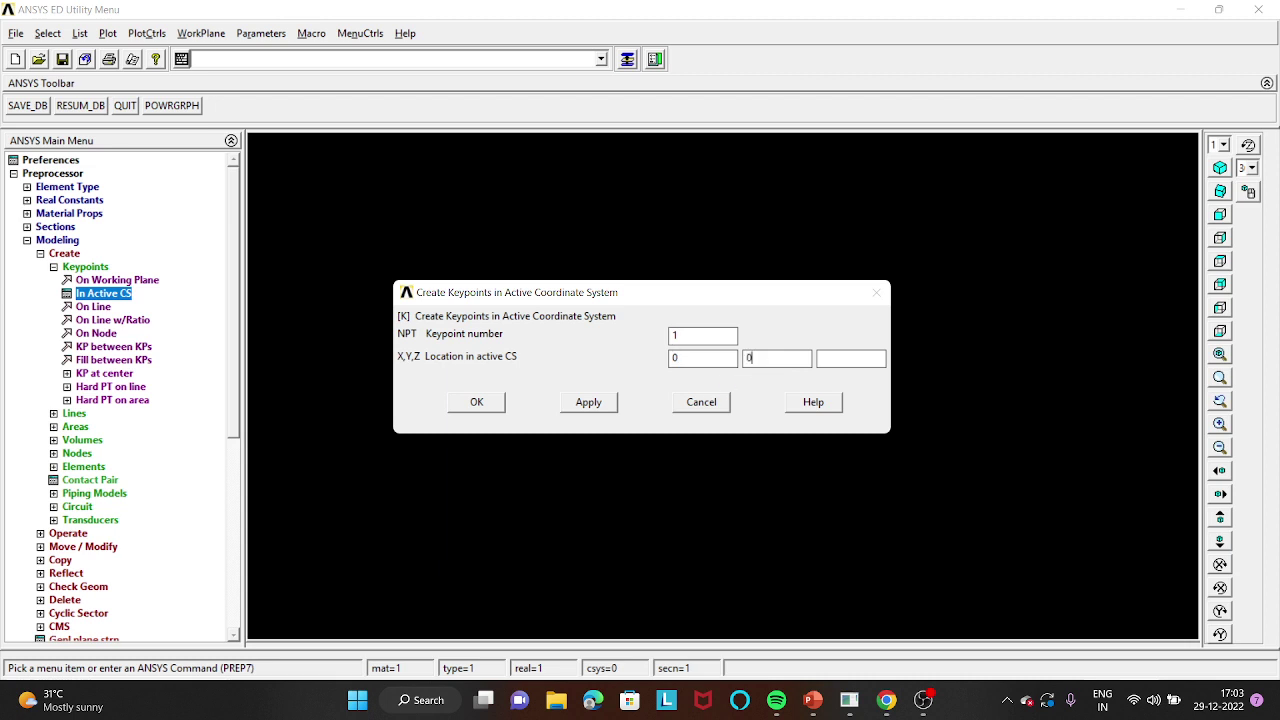
click(765, 358)
click(589, 402)
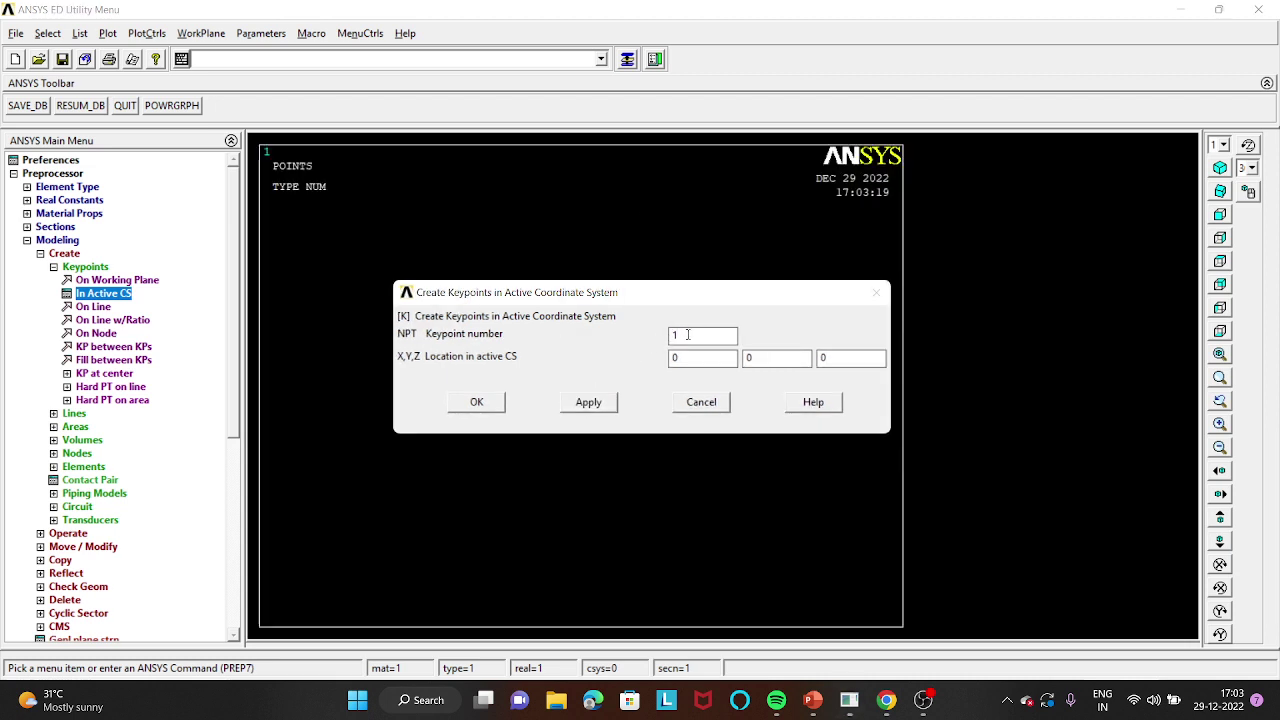
- Create keypoint 2 in the active coordinate system at 2000, 0, 0
double_click(687, 335)
text(2)
double_click(694, 357)
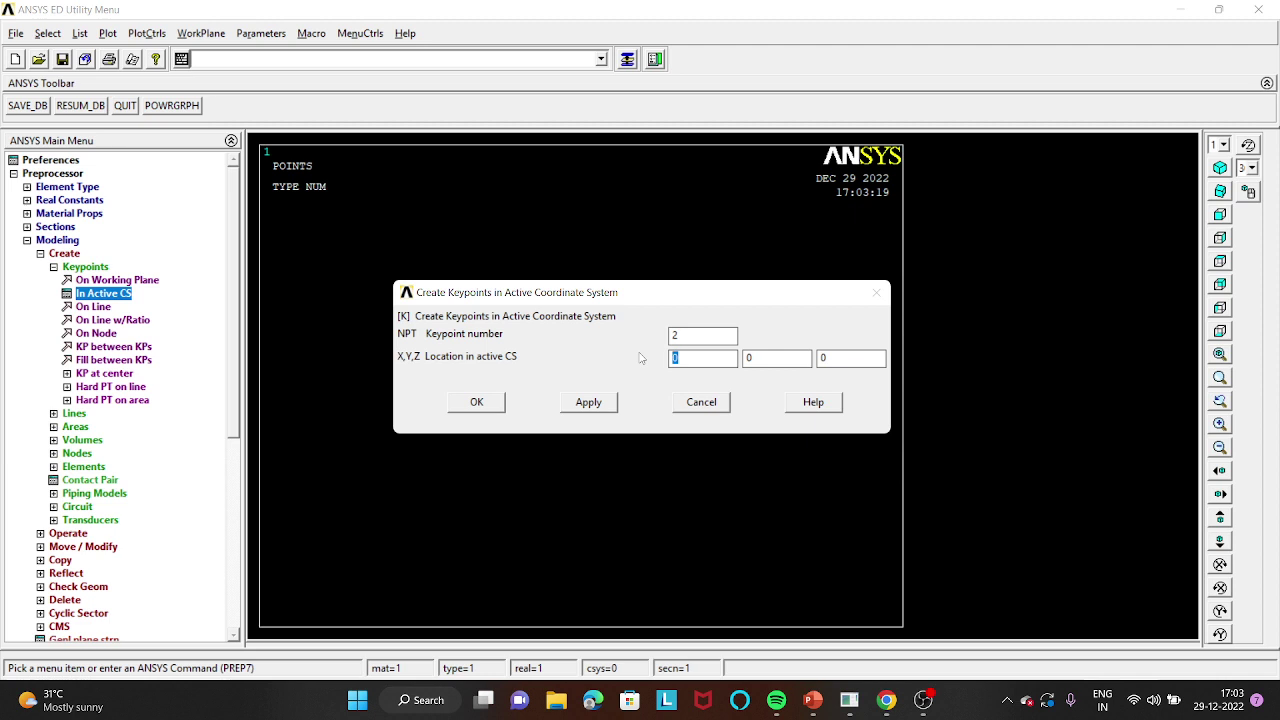
text(2000)
click(588, 402)
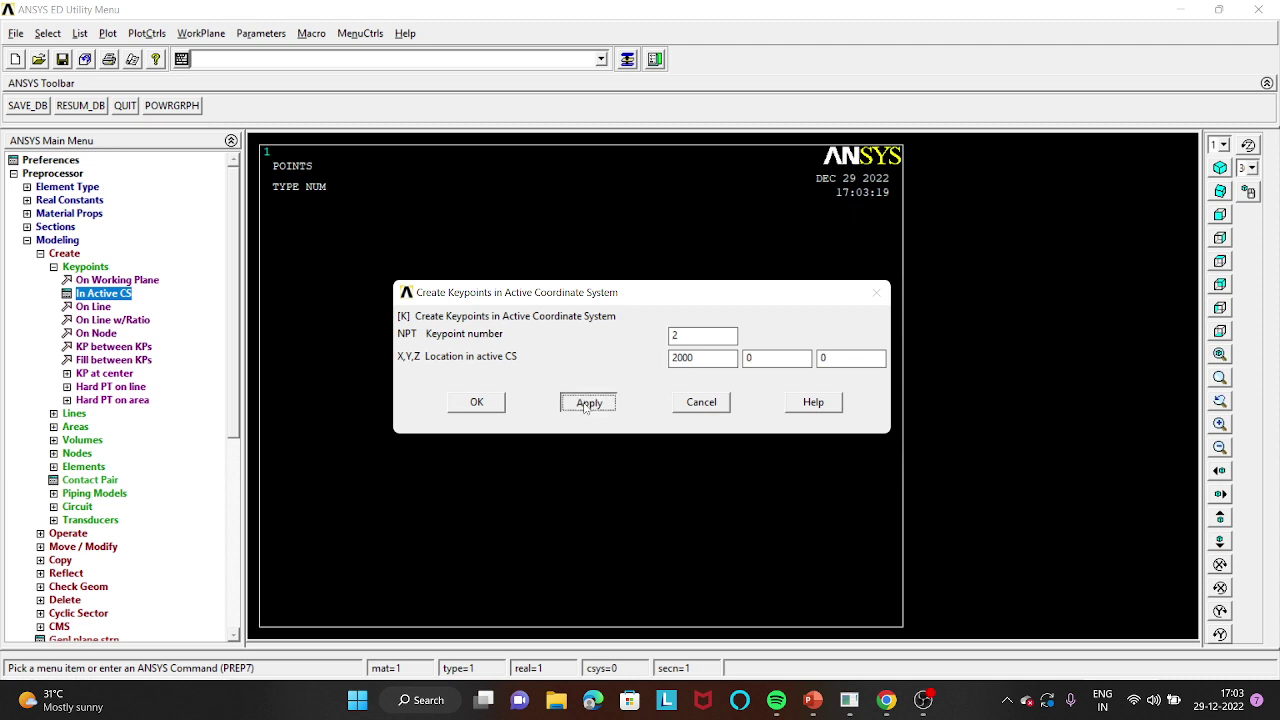
- Create keypoint 3 in the active coordinate system at 4000, 0, 0
double_click(661, 336)
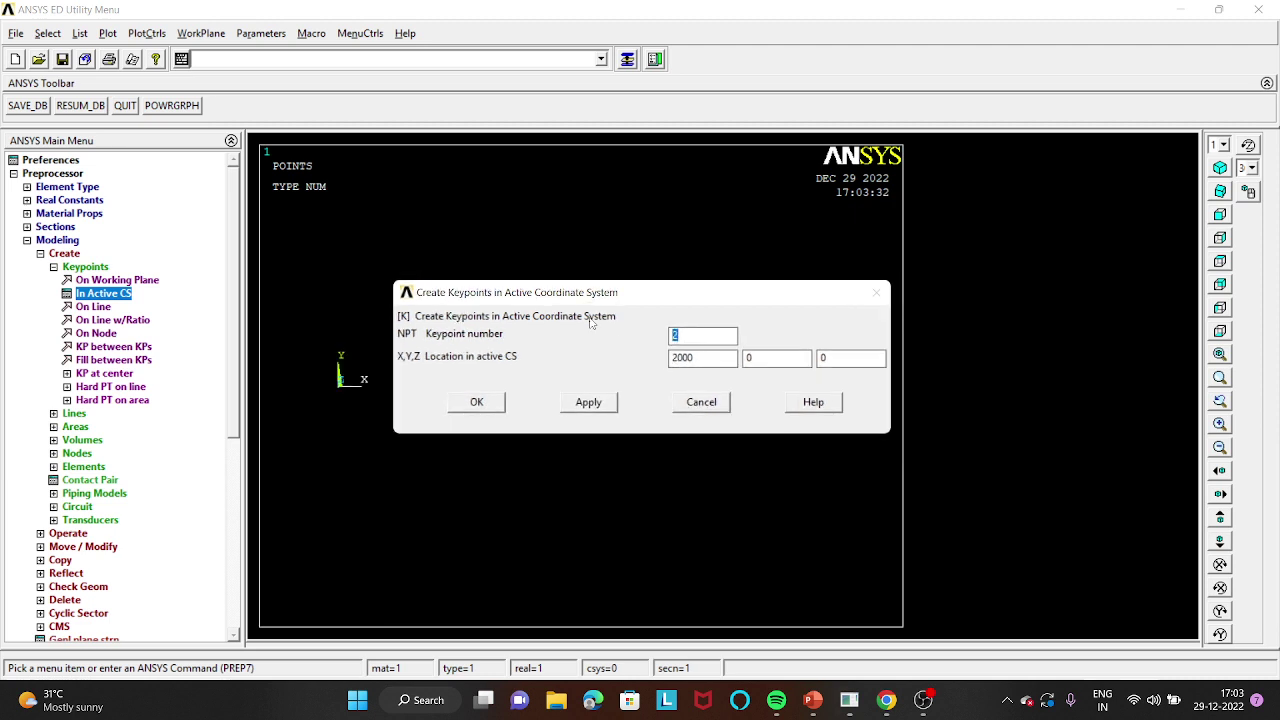
text(3)
double_click(700, 357)
text(4)
click(484, 401)
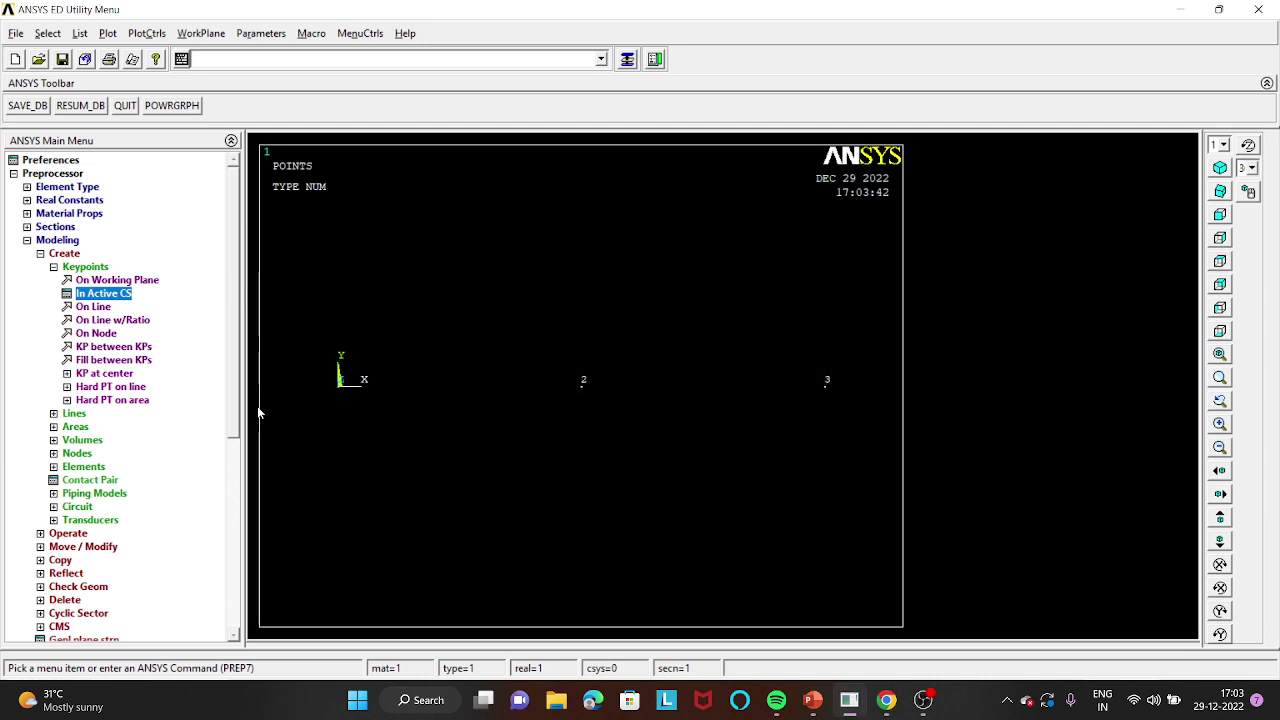
- Create a straight line from keypoint 1 to keypoint 2
click(72, 413)
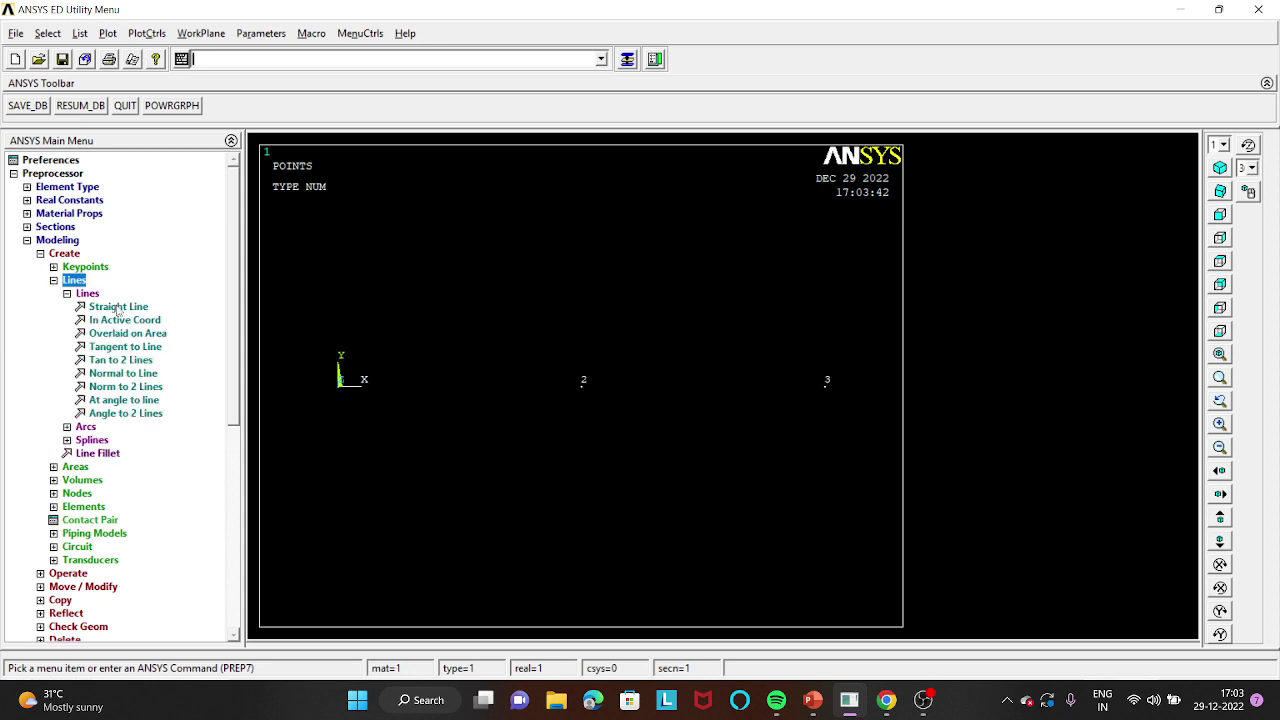
click(117, 307)
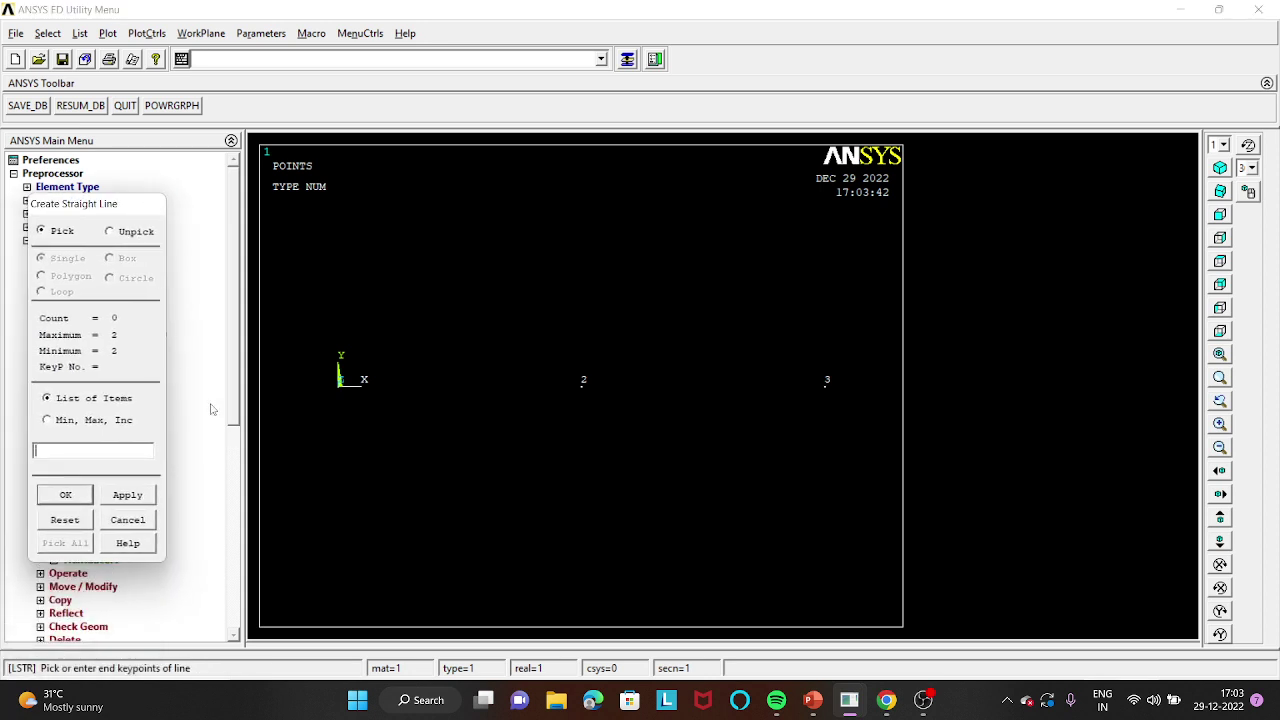
click(340, 386)
click(582, 387)
click(88, 495)
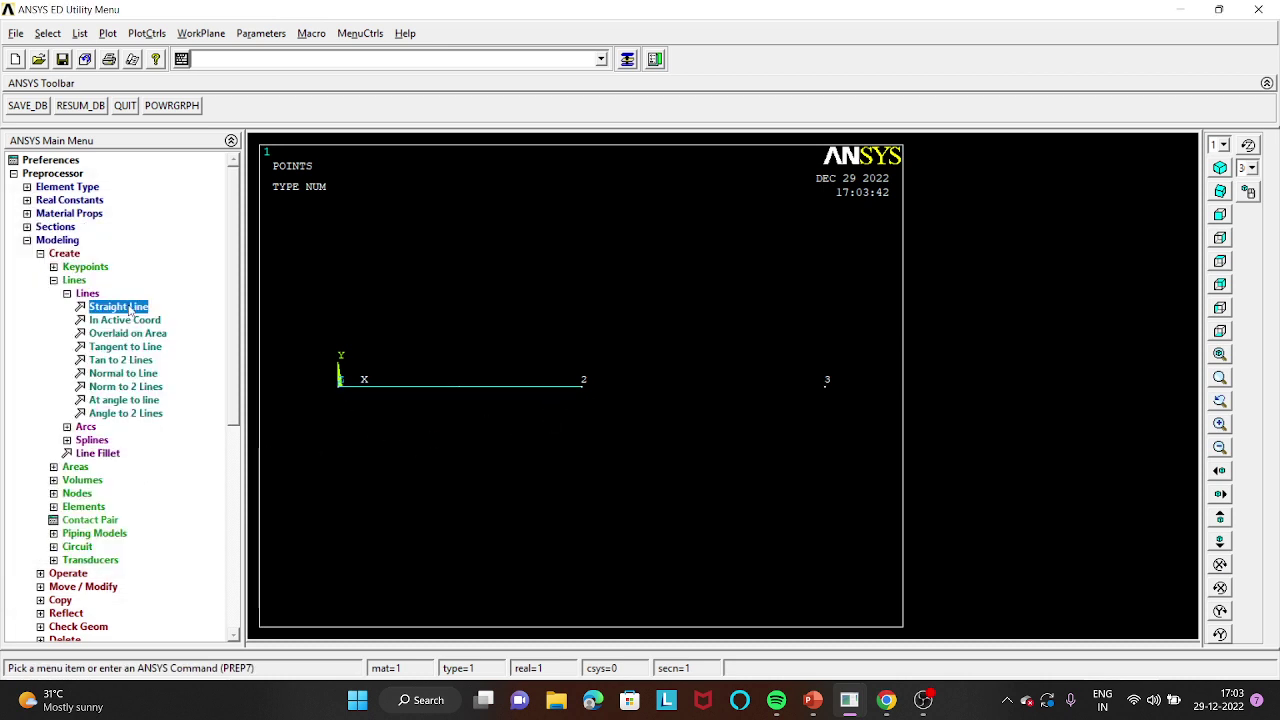
- Create a straight line from keypoint 2 to keypoint 3
click(129, 311)
click(582, 385)
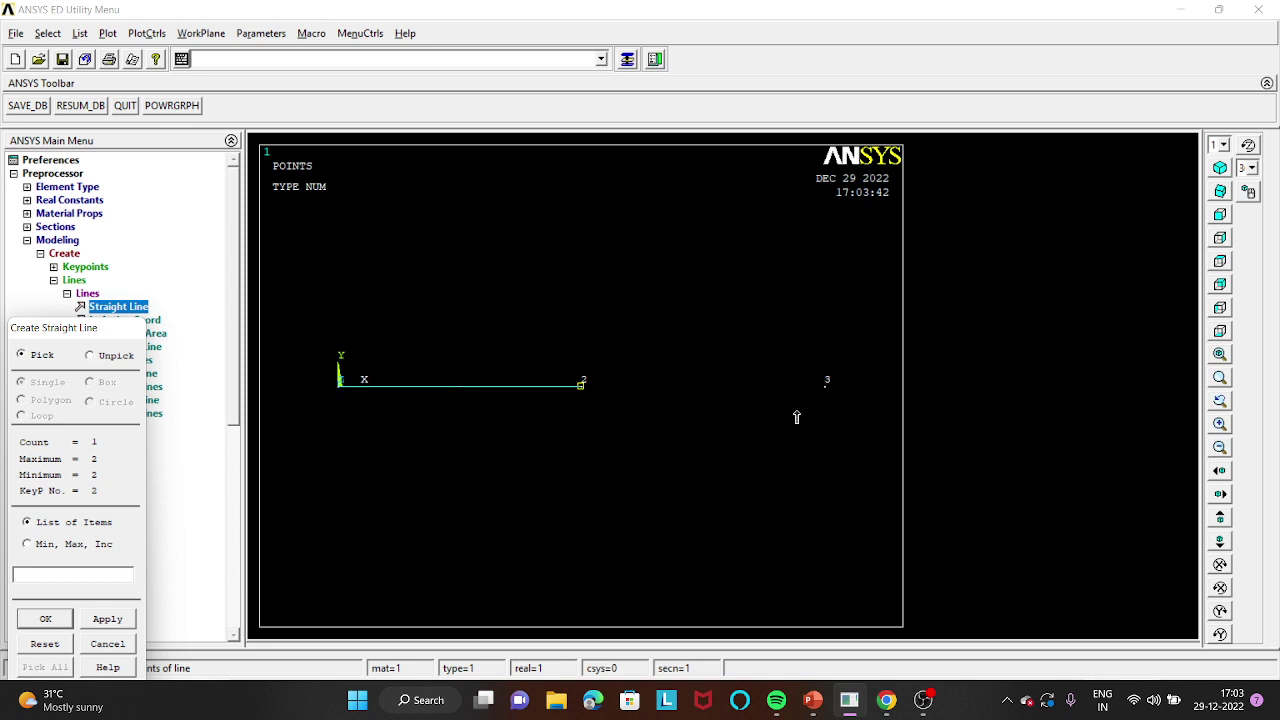
click(826, 382)
drag(64, 341, 129, 231)
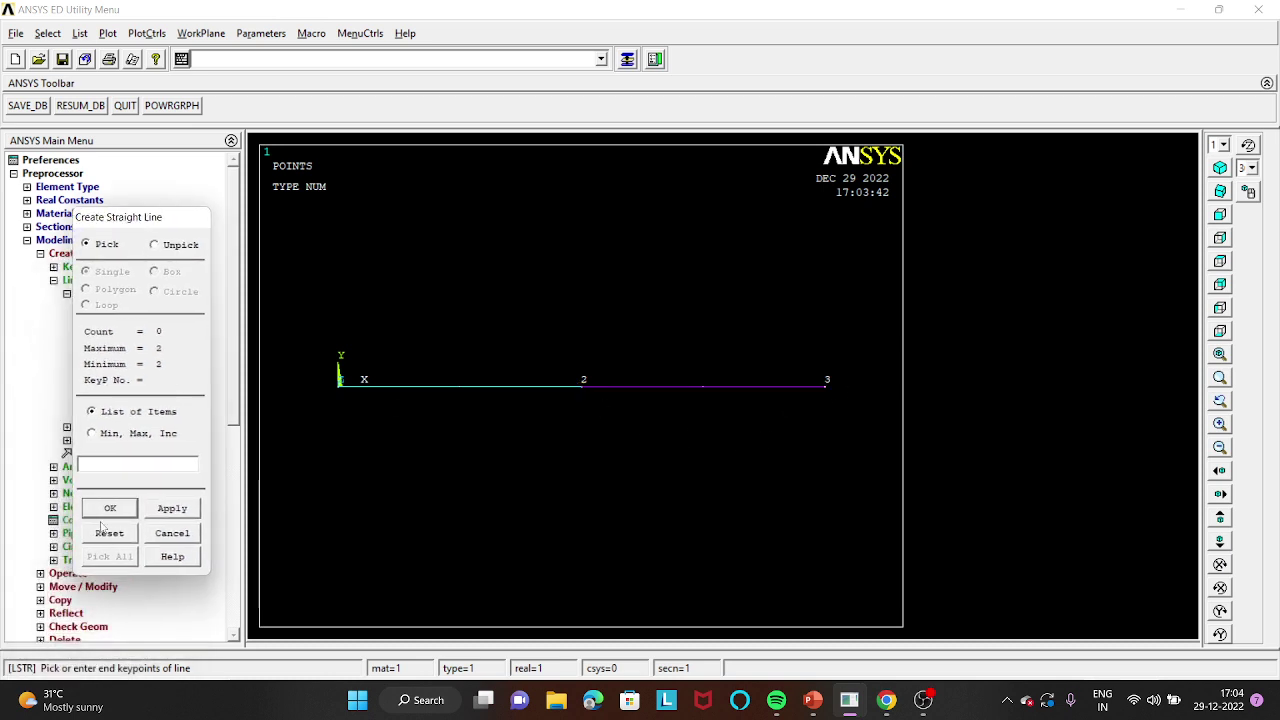
- Finish line creation and set the global element edge length to 10 for meshing
click(109, 508)
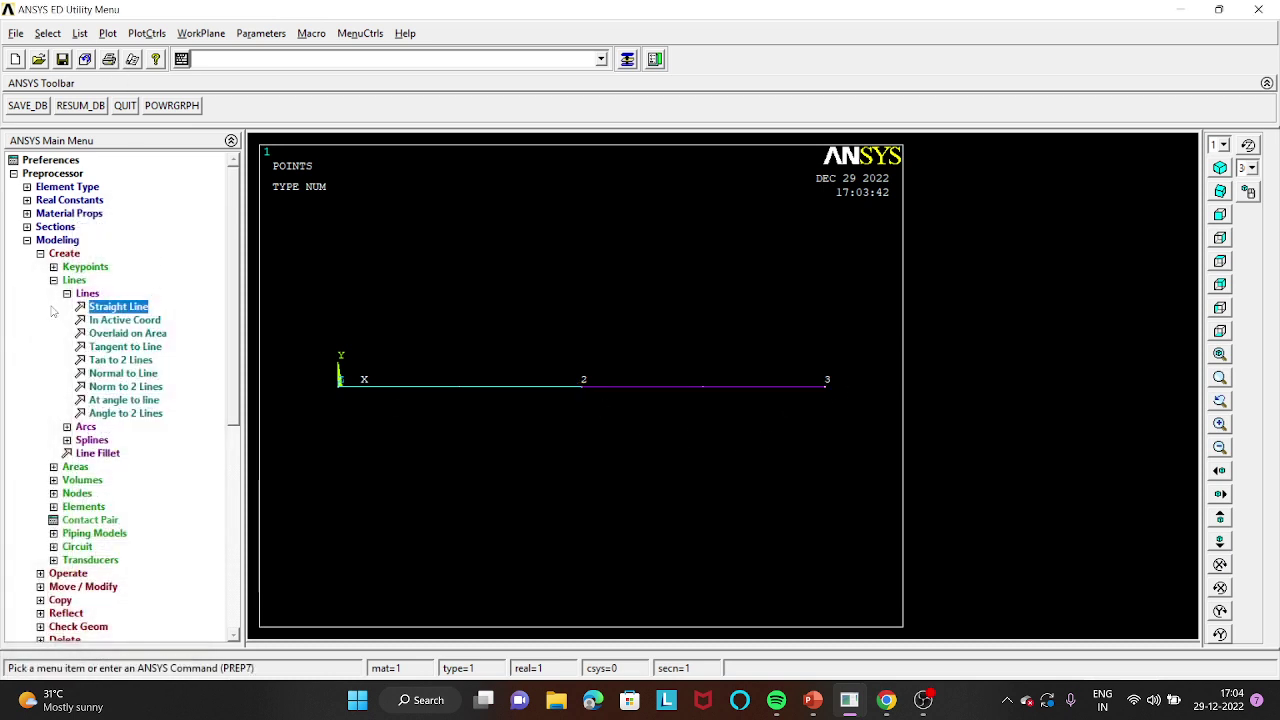
click(30, 242)
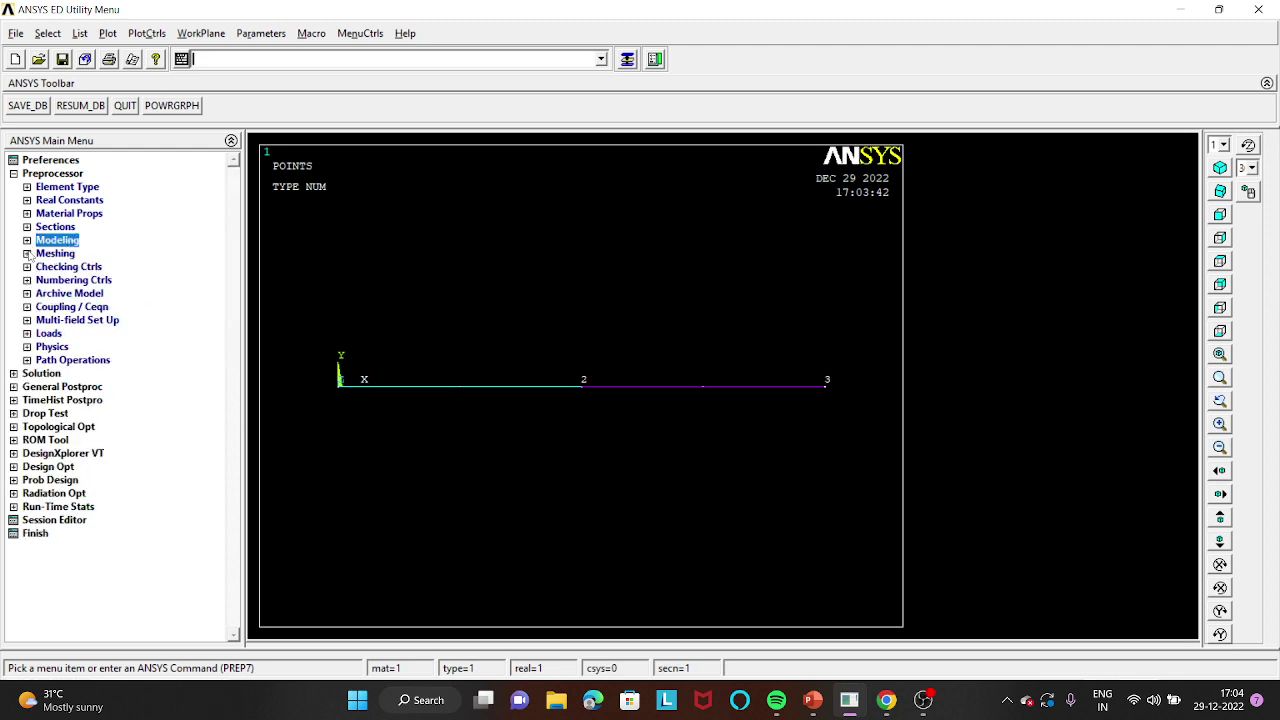
click(28, 254)
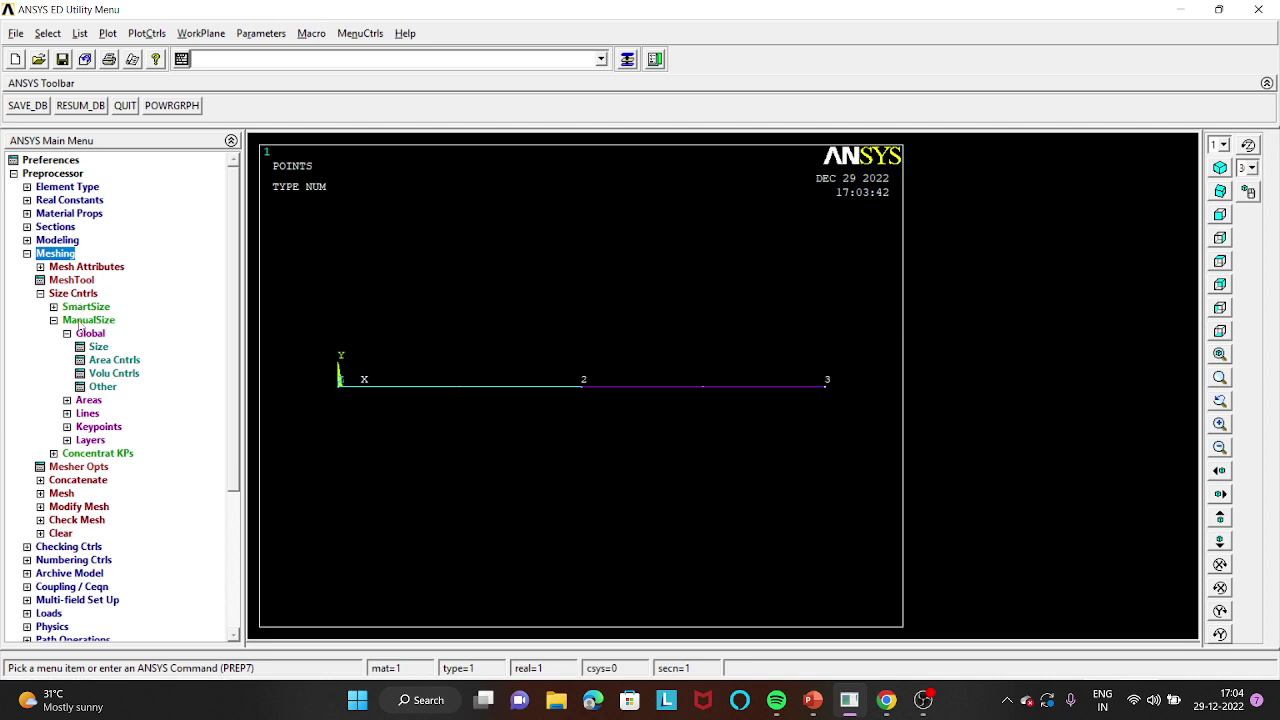
click(80, 322)
click(80, 322)
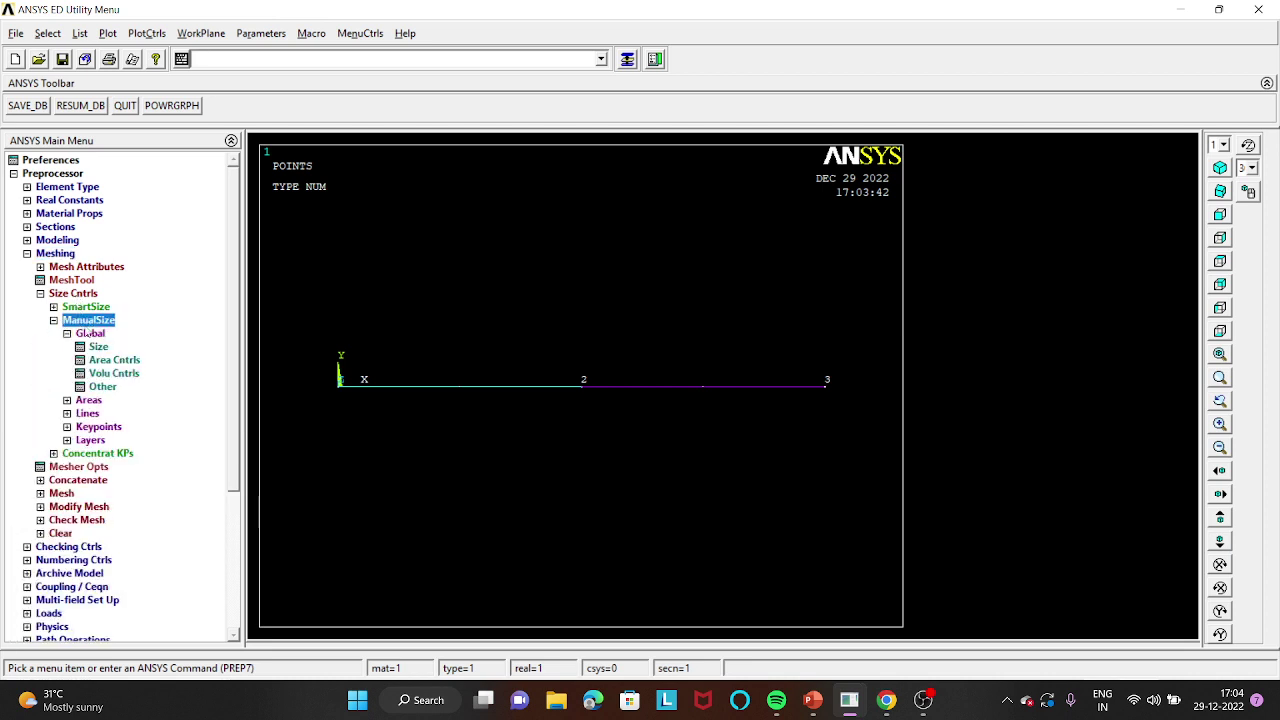
click(90, 334)
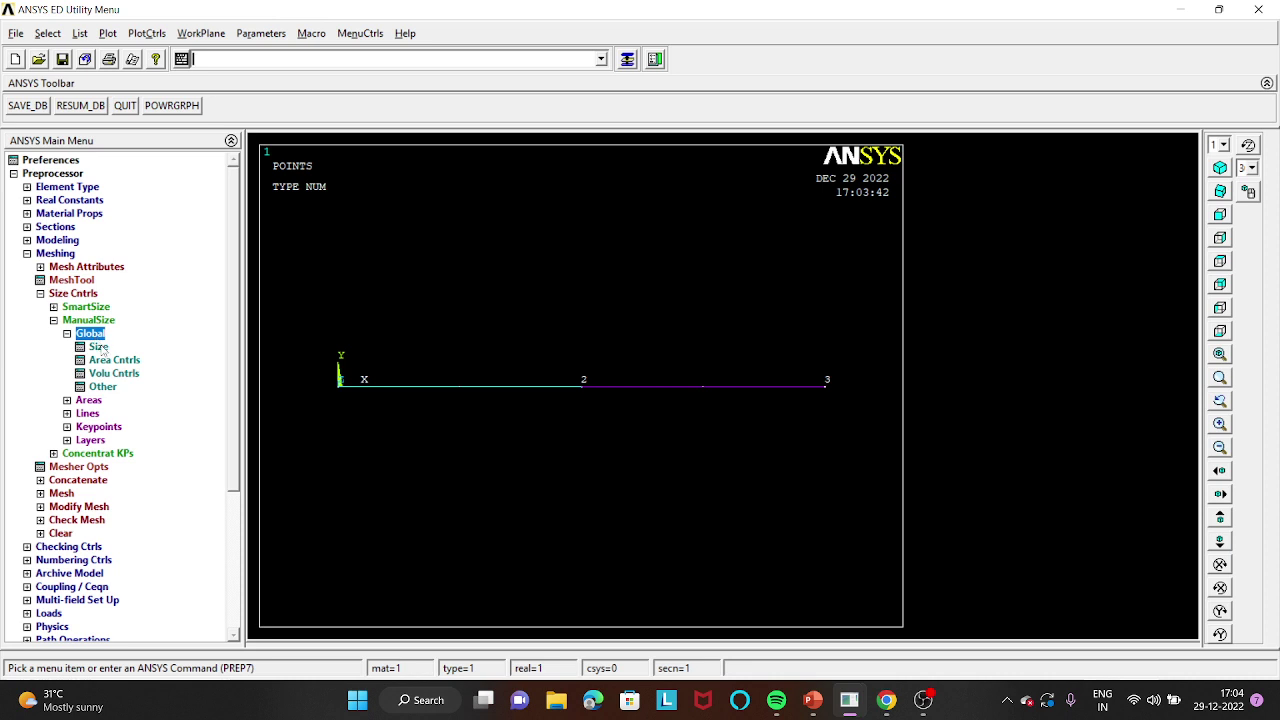
click(99, 347)
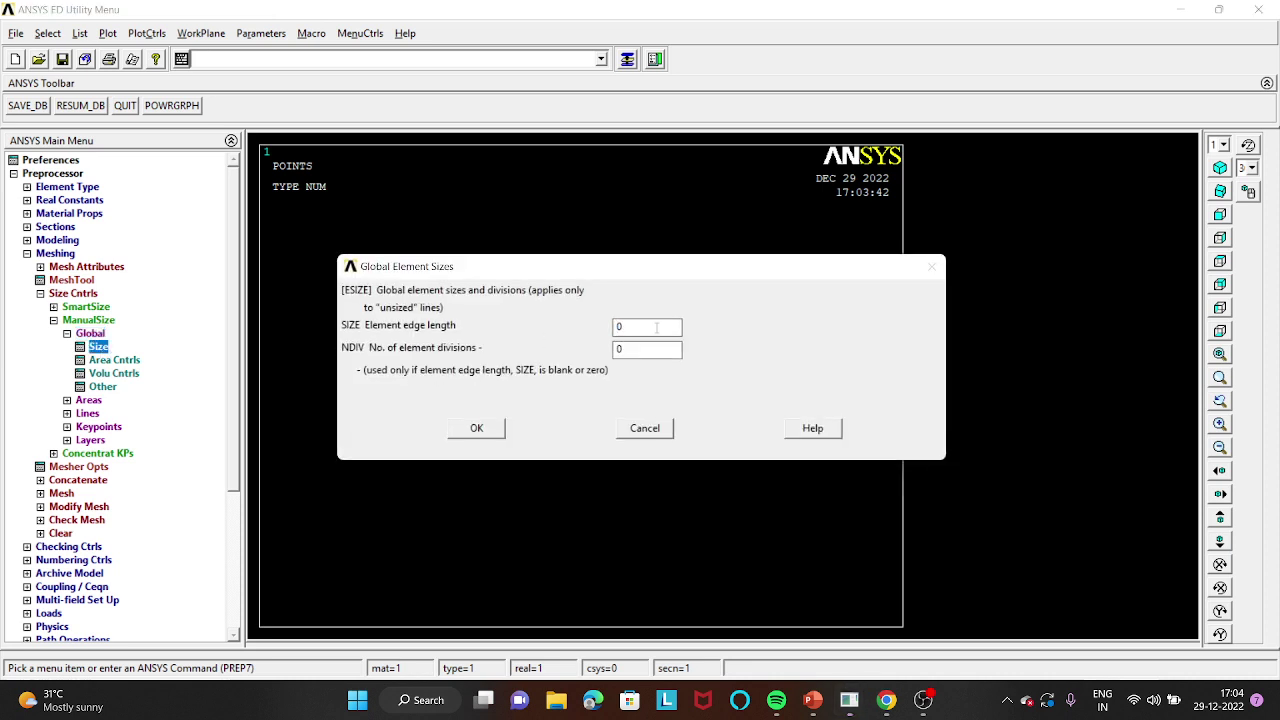
text(10)
text(1)
click(477, 428)
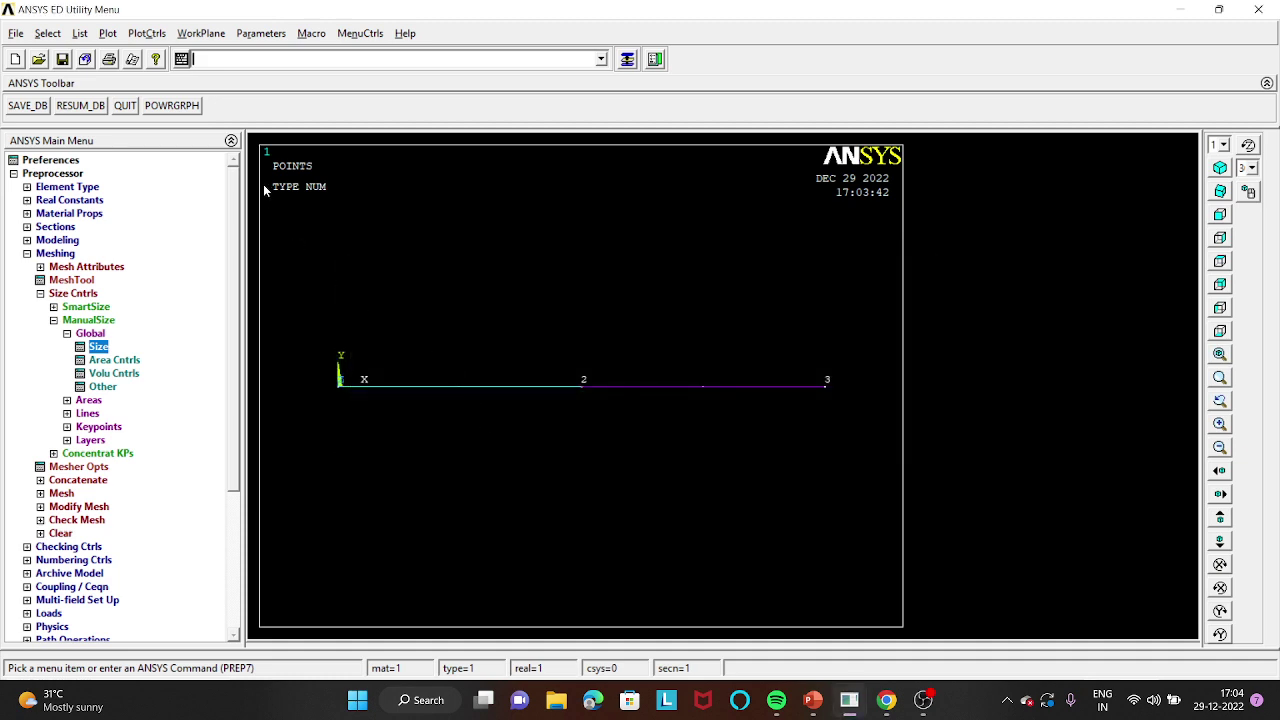
- Mesh both lines of the beam and plot the model's lines
click(61, 493)
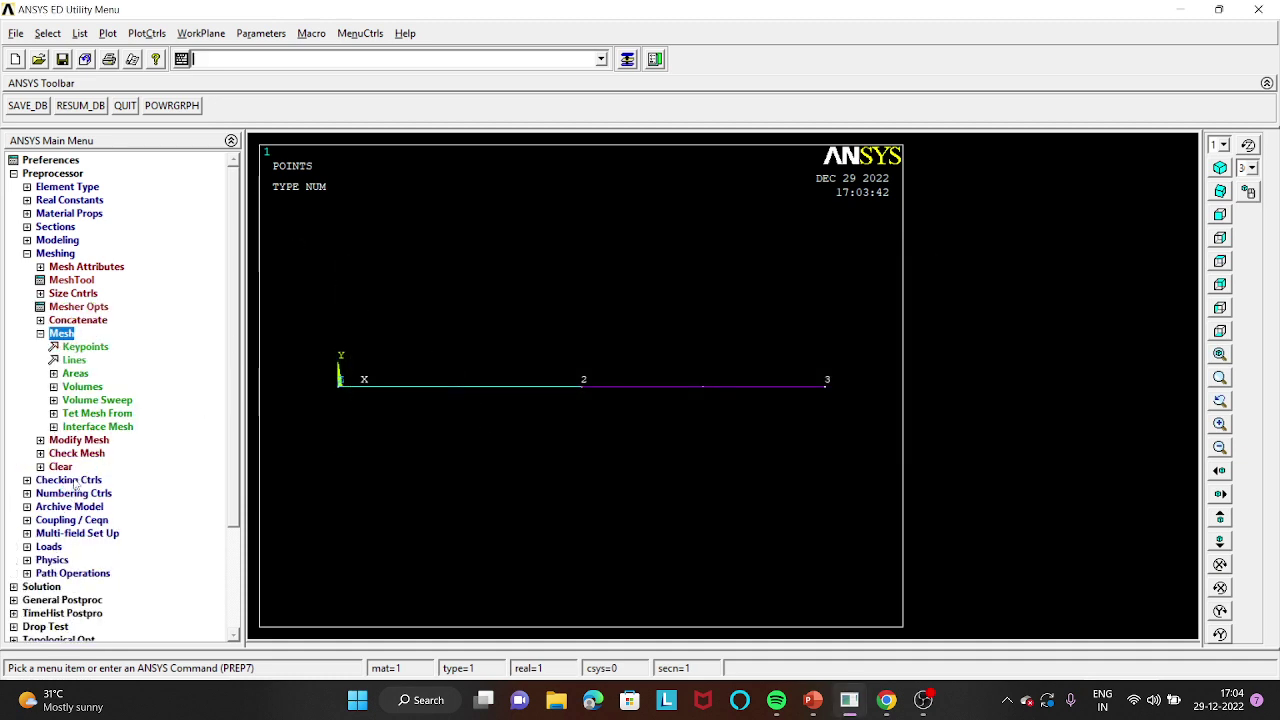
click(74, 360)
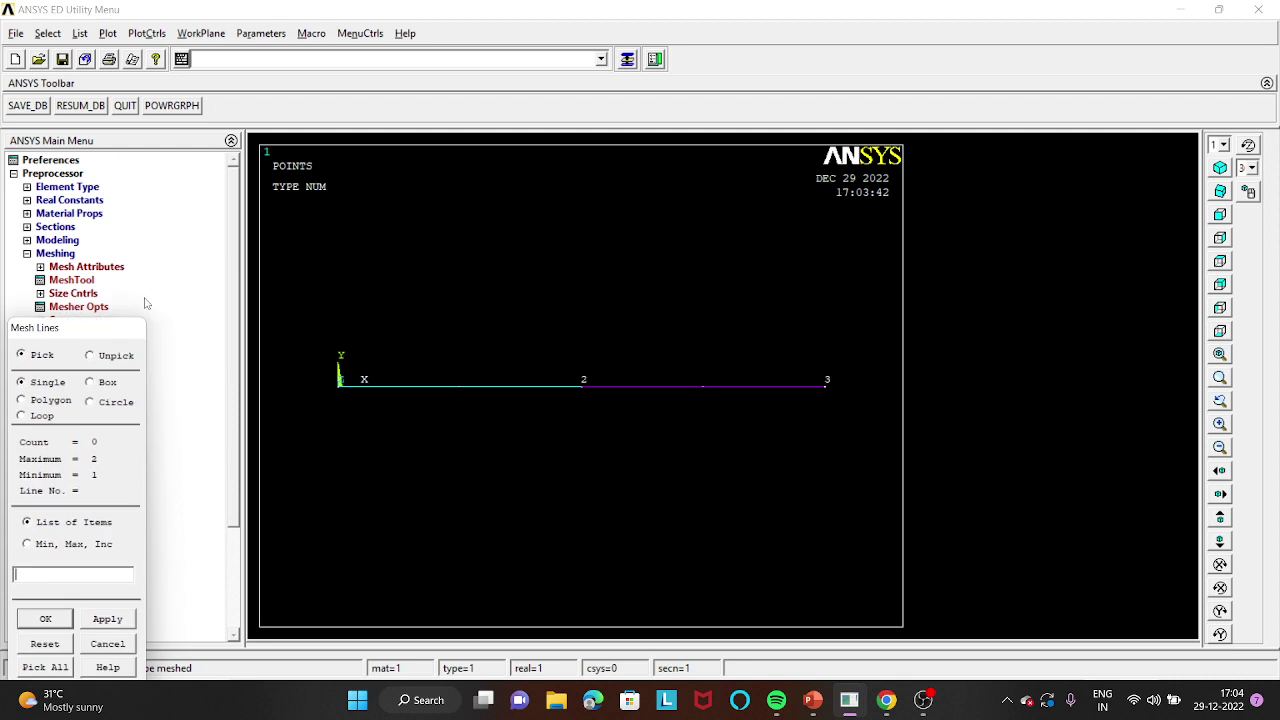
drag(105, 329, 193, 151)
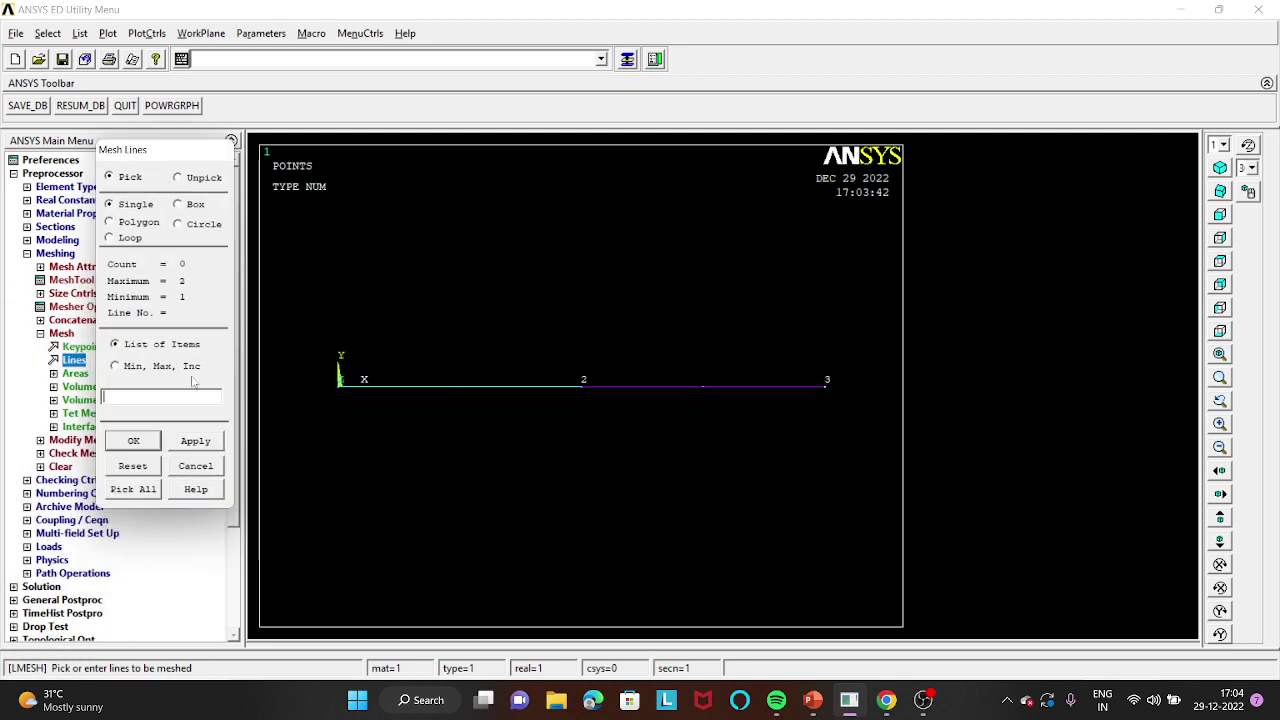
click(134, 489)
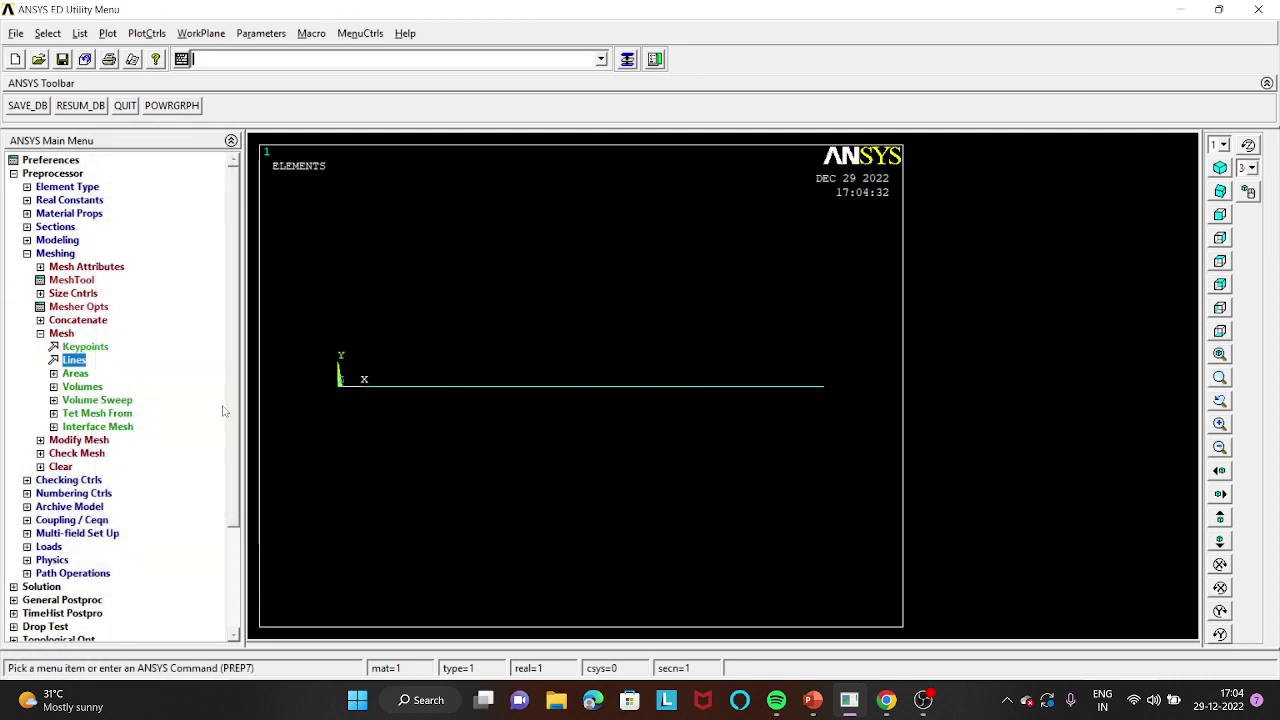
click(108, 33)
click(138, 97)
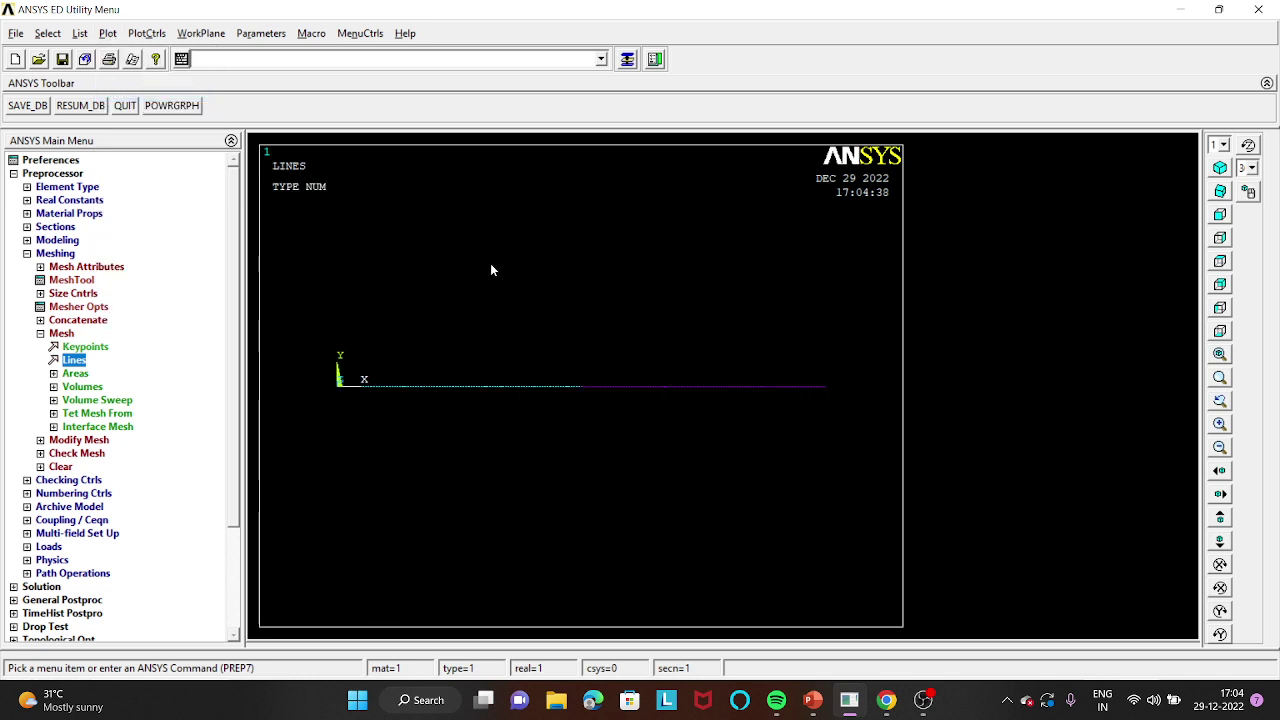
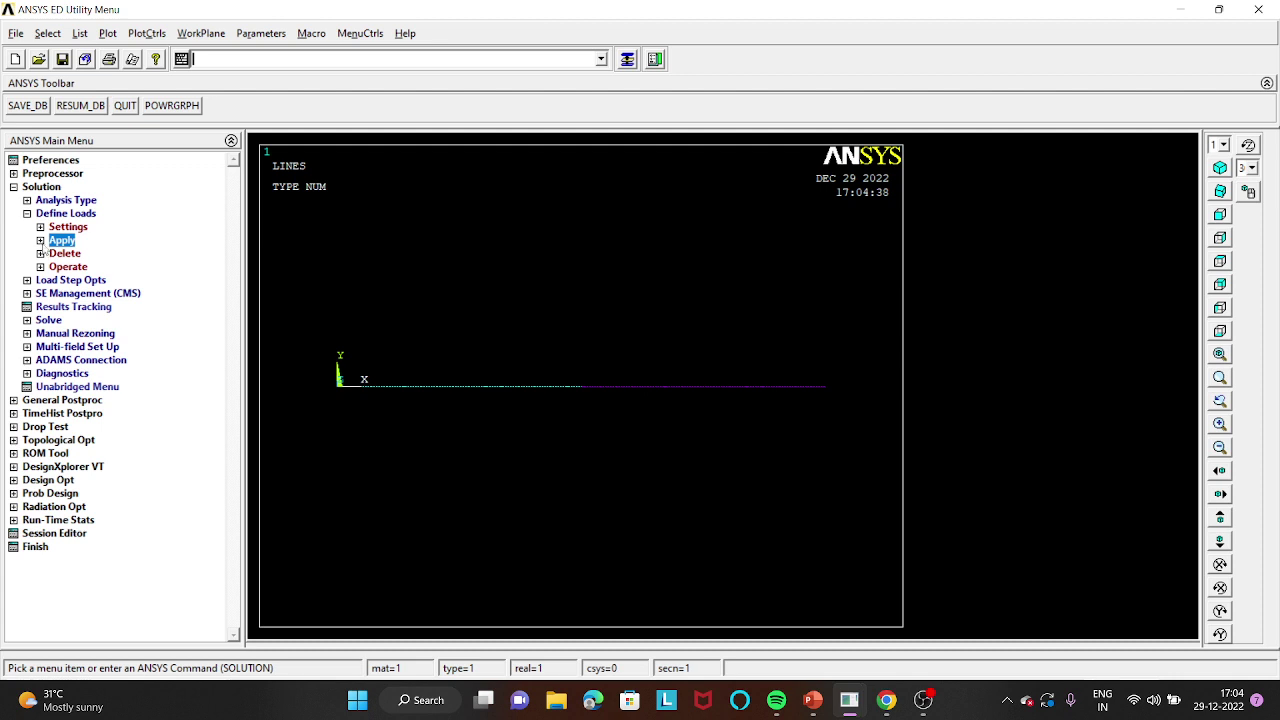
- Constrain keypoint 1 at the beam's origin in UX, UY, UZ, ROTX and ROTY as a structural displacement load
click(78, 256)
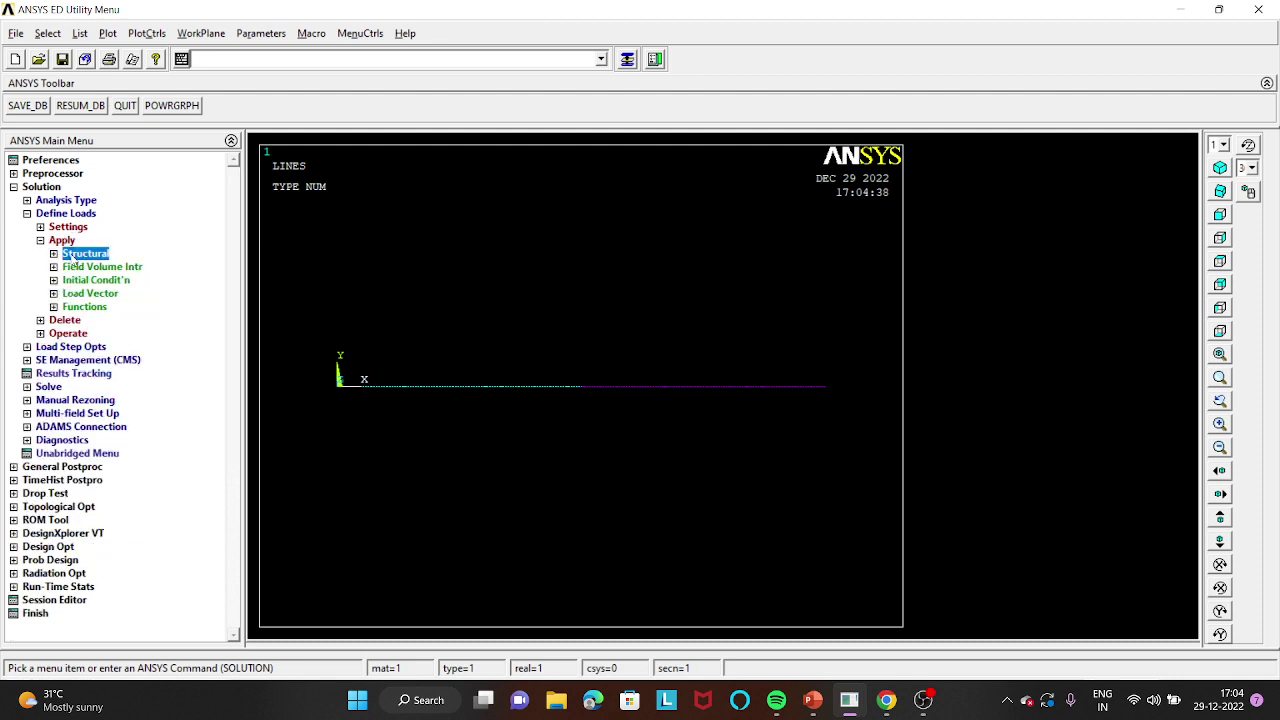
click(78, 256)
click(90, 268)
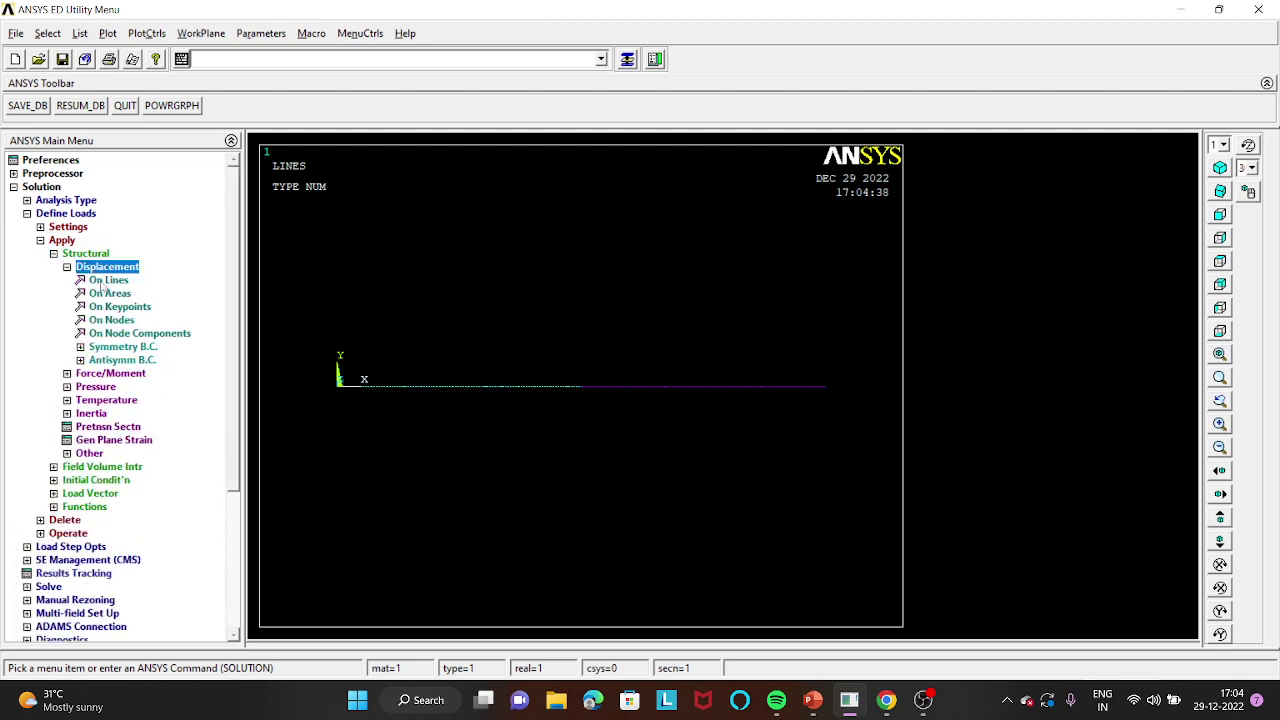
click(116, 306)
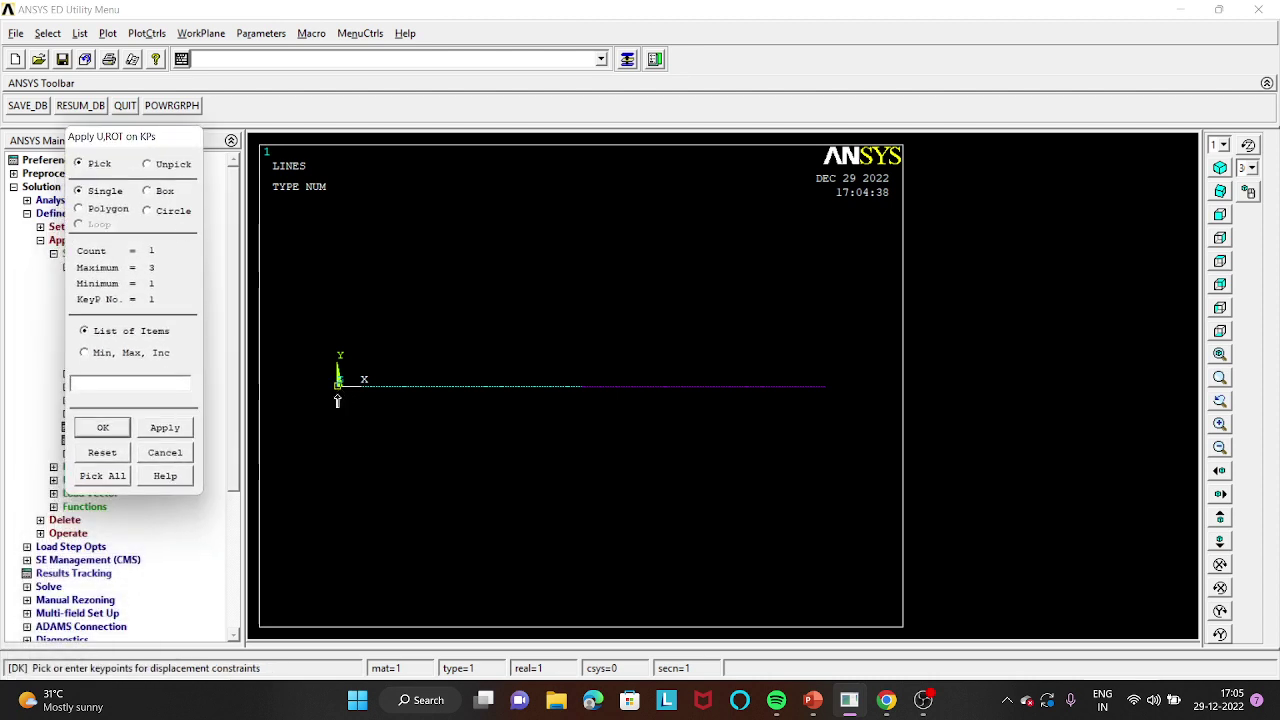
click(116, 430)
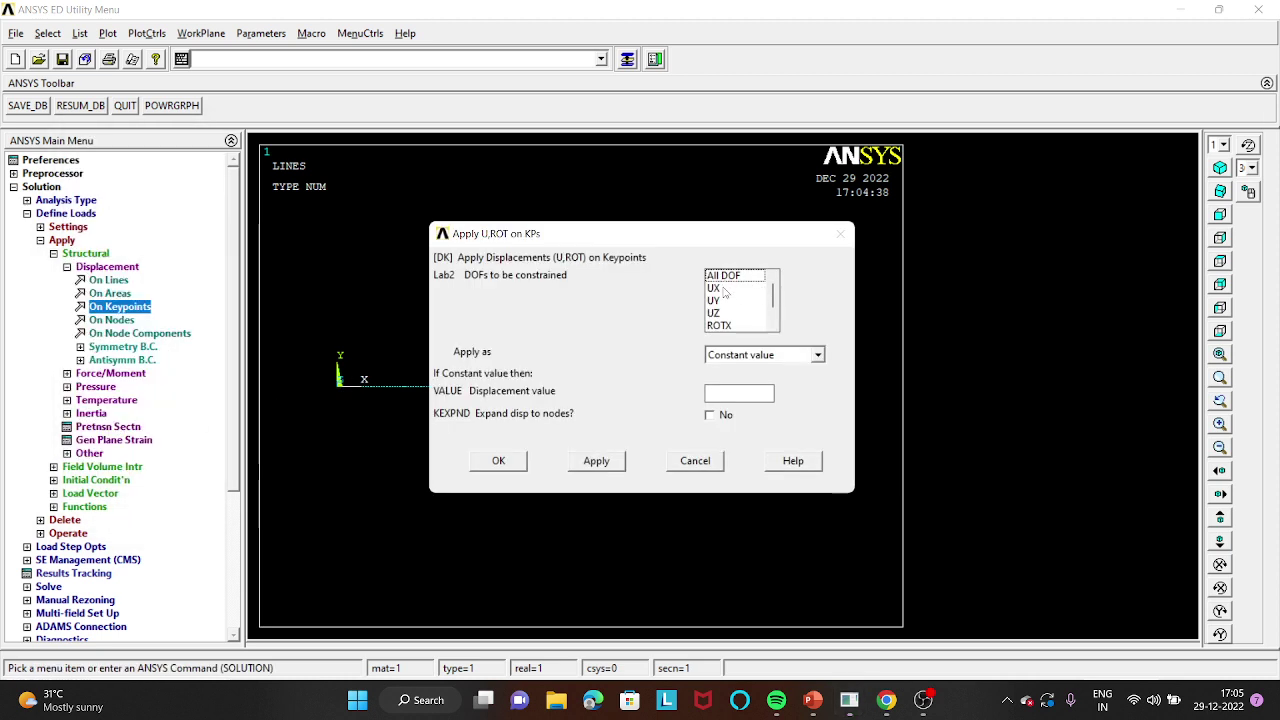
click(724, 289)
click(726, 301)
click(727, 313)
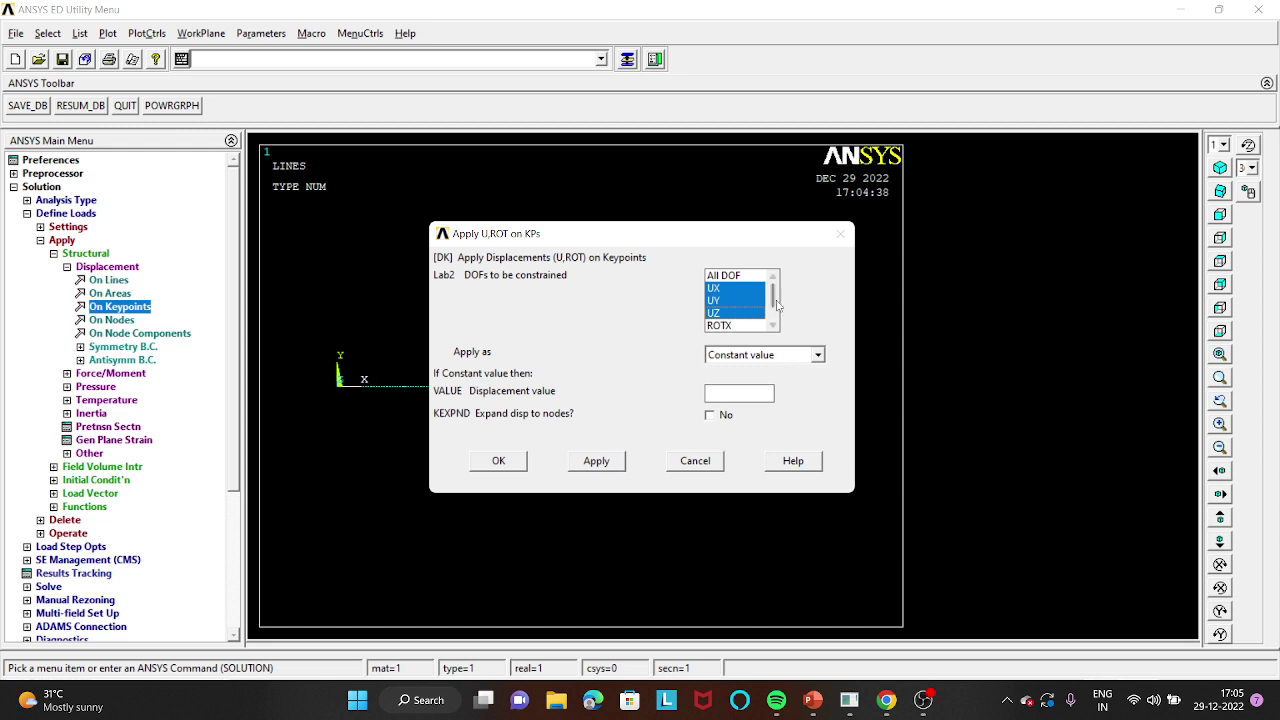
scroll(776, 305, down, 1)
click(722, 300)
click(733, 313)
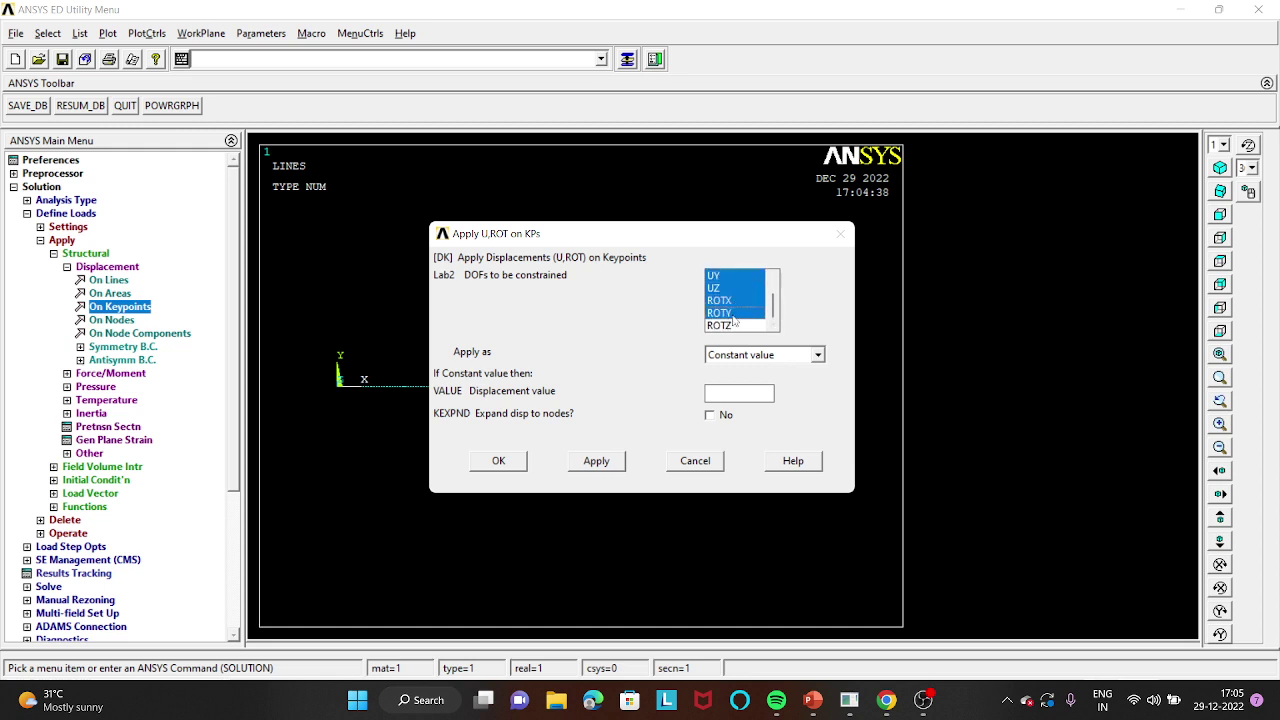
scroll(776, 290, up, 1)
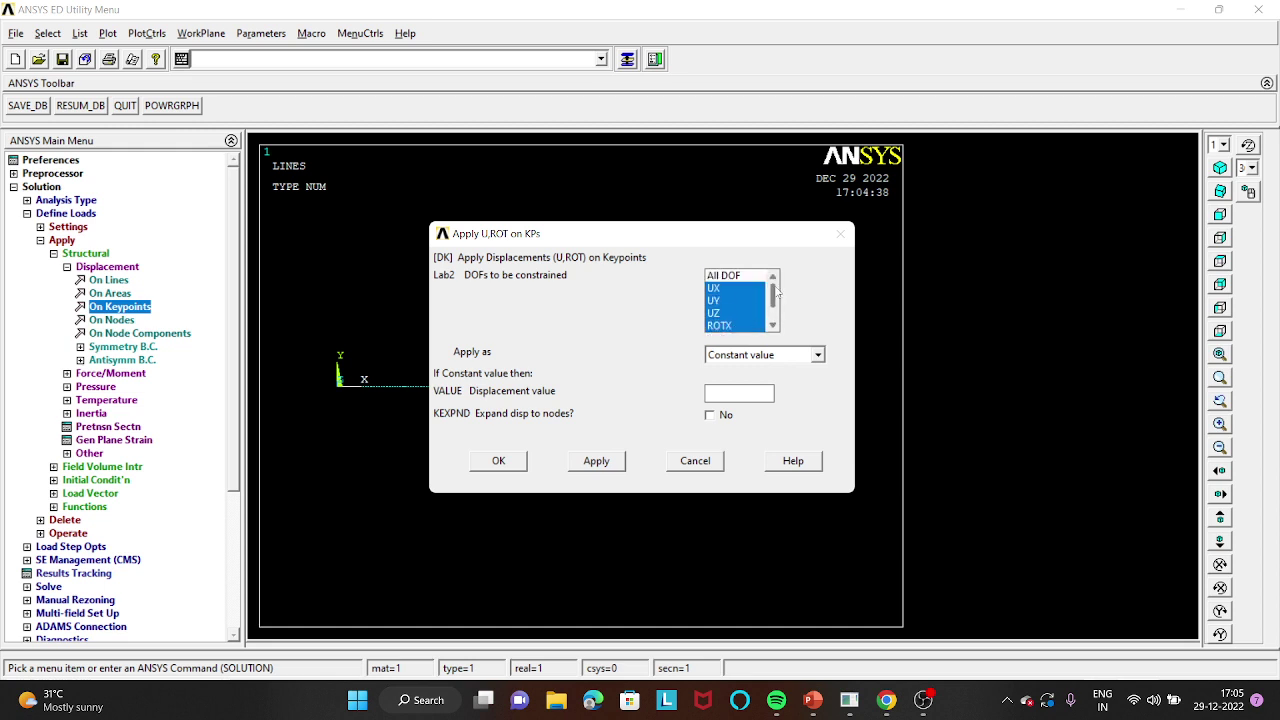
scroll(777, 291, down, 2)
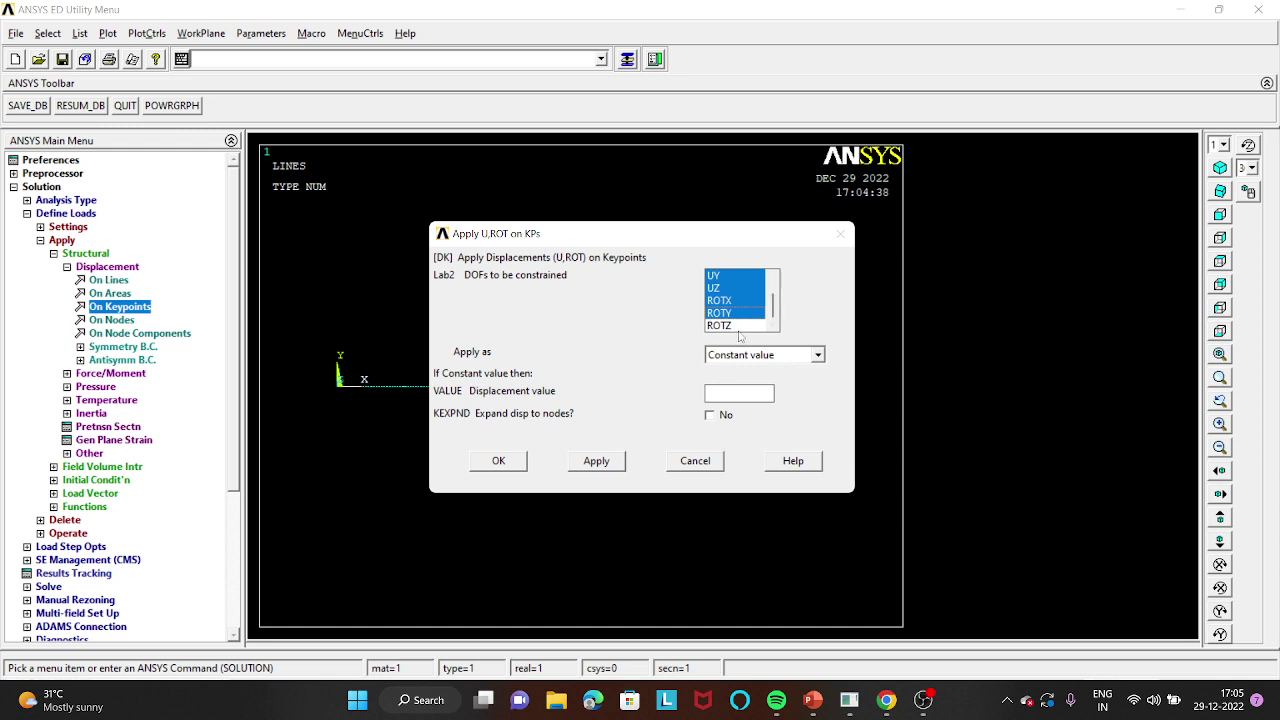
scroll(777, 315, up, 1)
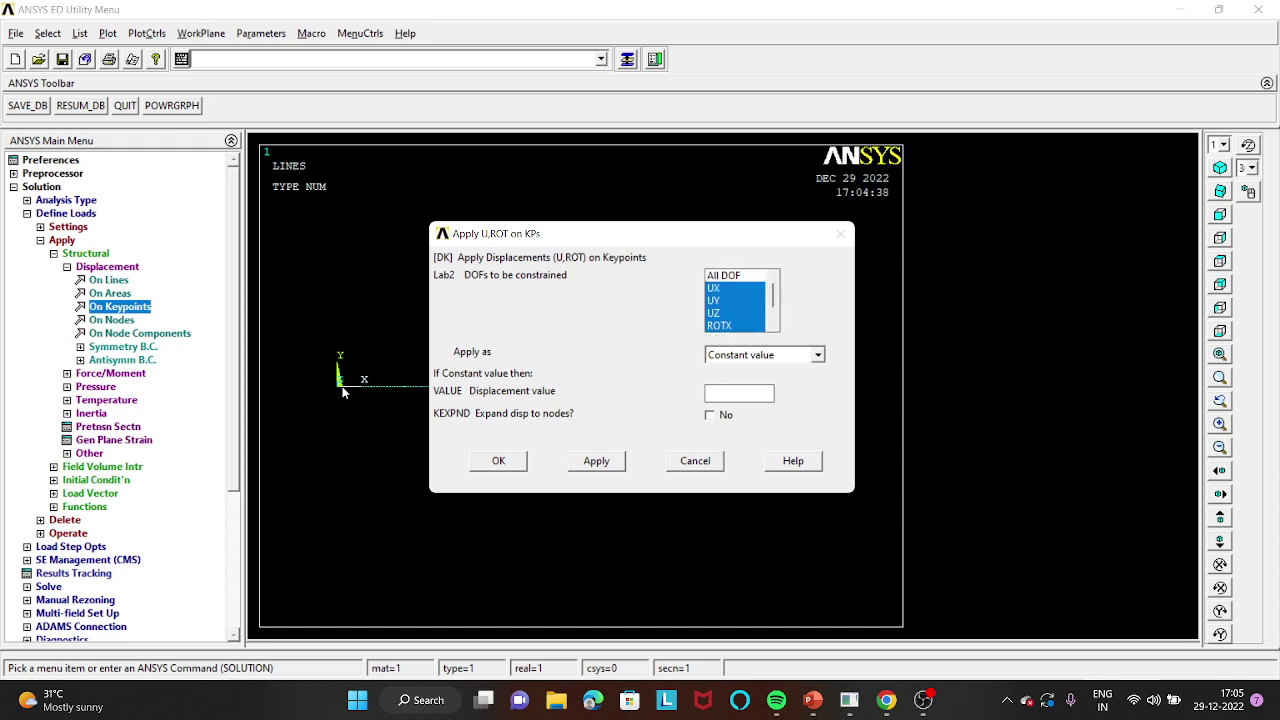
click(505, 465)
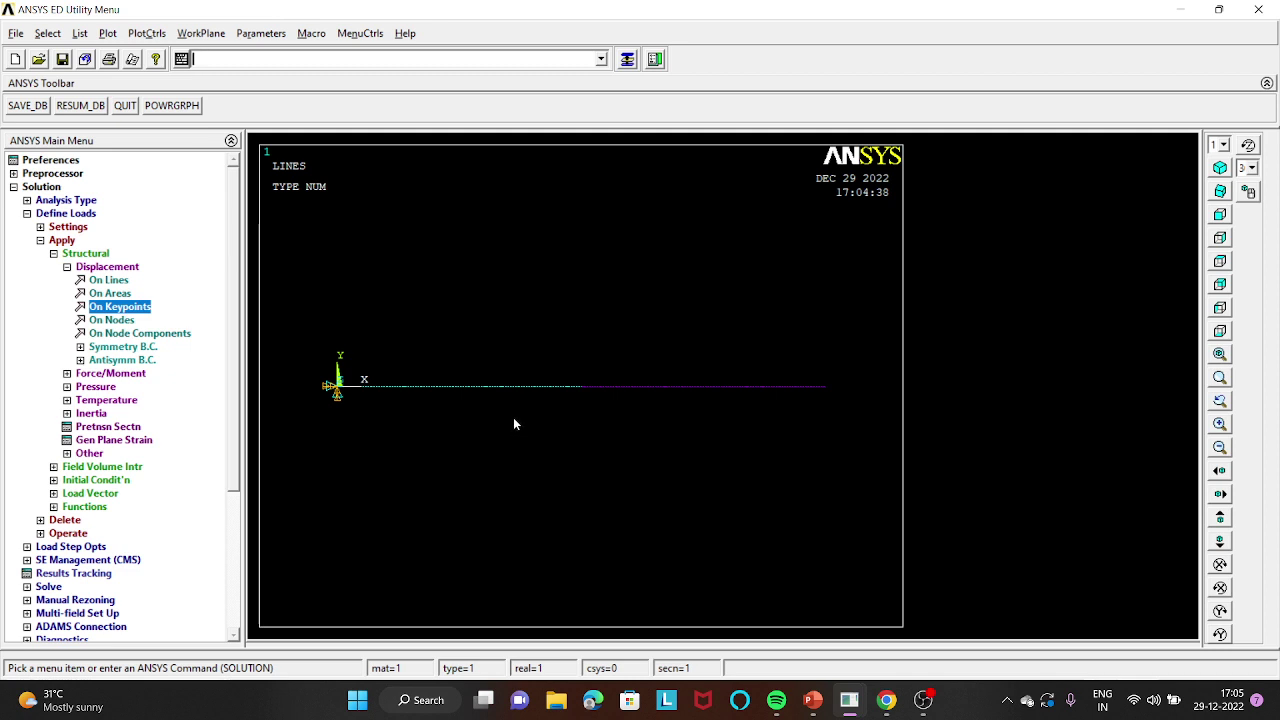
- Constrain keypoint 3 at the beam's far end in UY only
click(125, 307)
click(826, 388)
drag(135, 335, 347, 146)
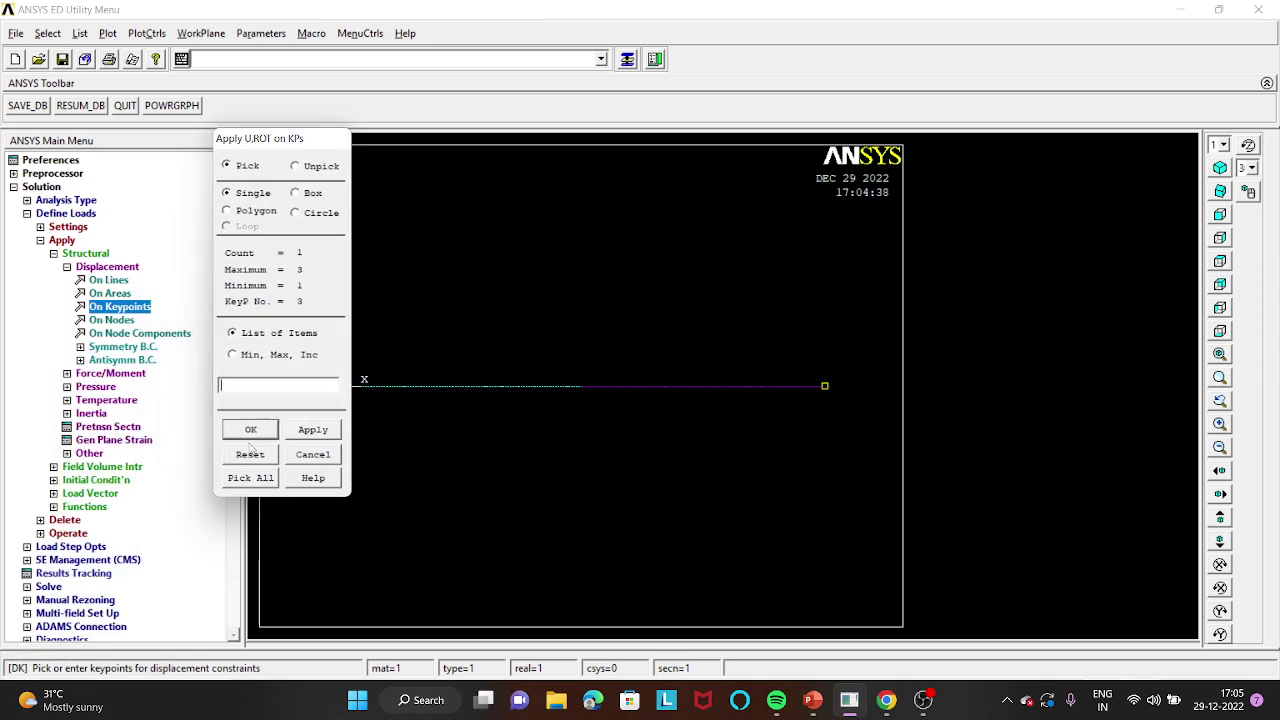
click(251, 430)
click(720, 278)
drag(773, 288, 773, 284)
click(723, 276)
click(723, 276)
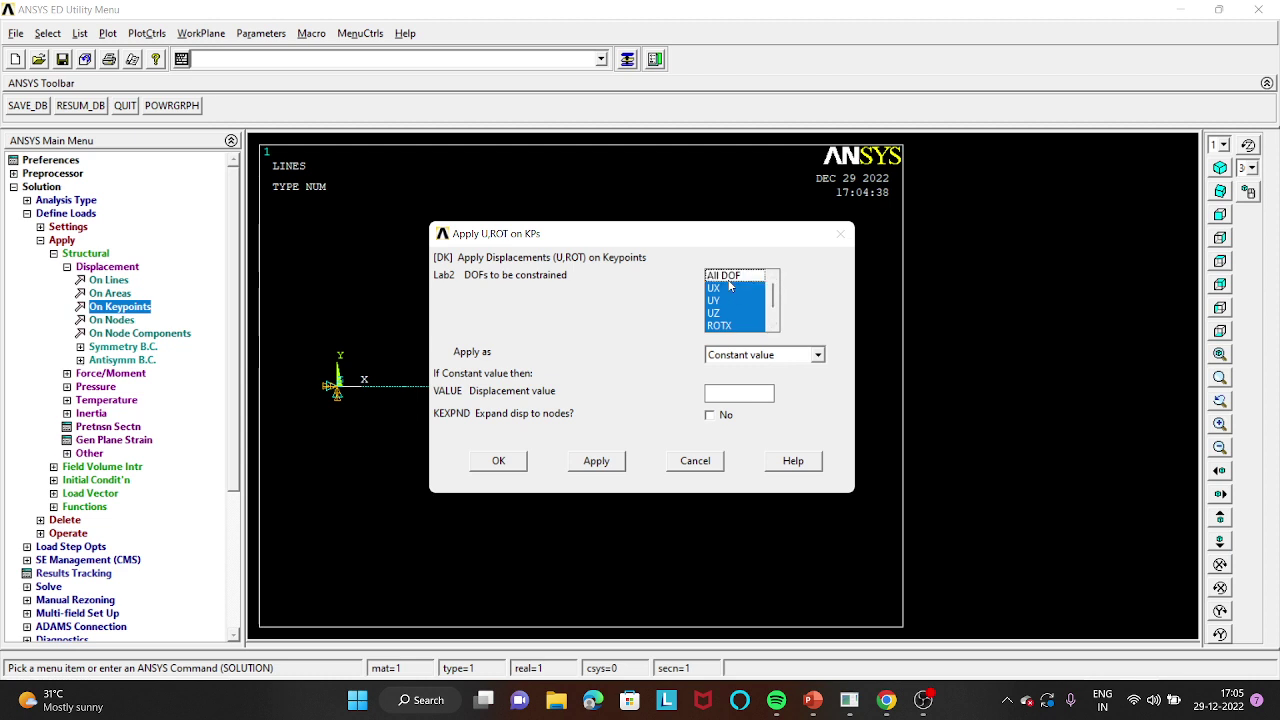
click(720, 300)
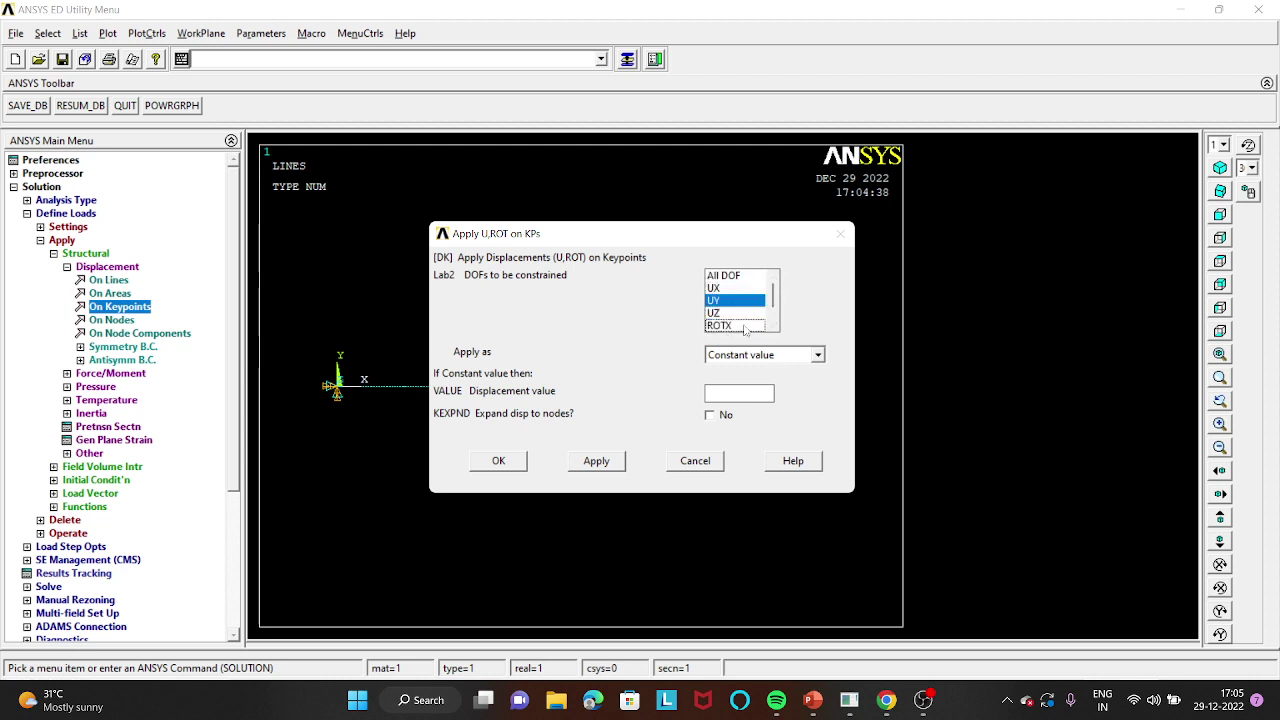
mouse_move(769, 310)
mouse_down()
mouse_move(772, 320)
mouse_move(772, 300)
mouse_up()
click(498, 461)
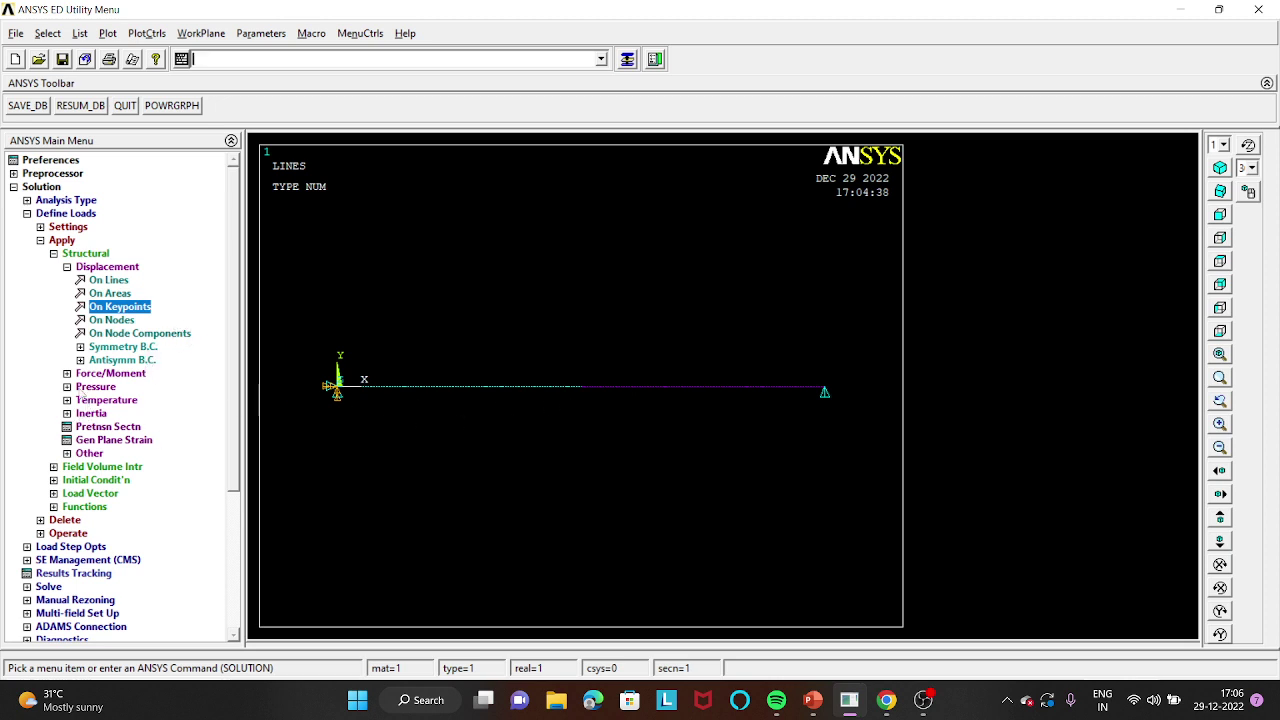
- Apply a constant FY force of -20e3 on the keypoint at the beam's midspan
click(73, 374)
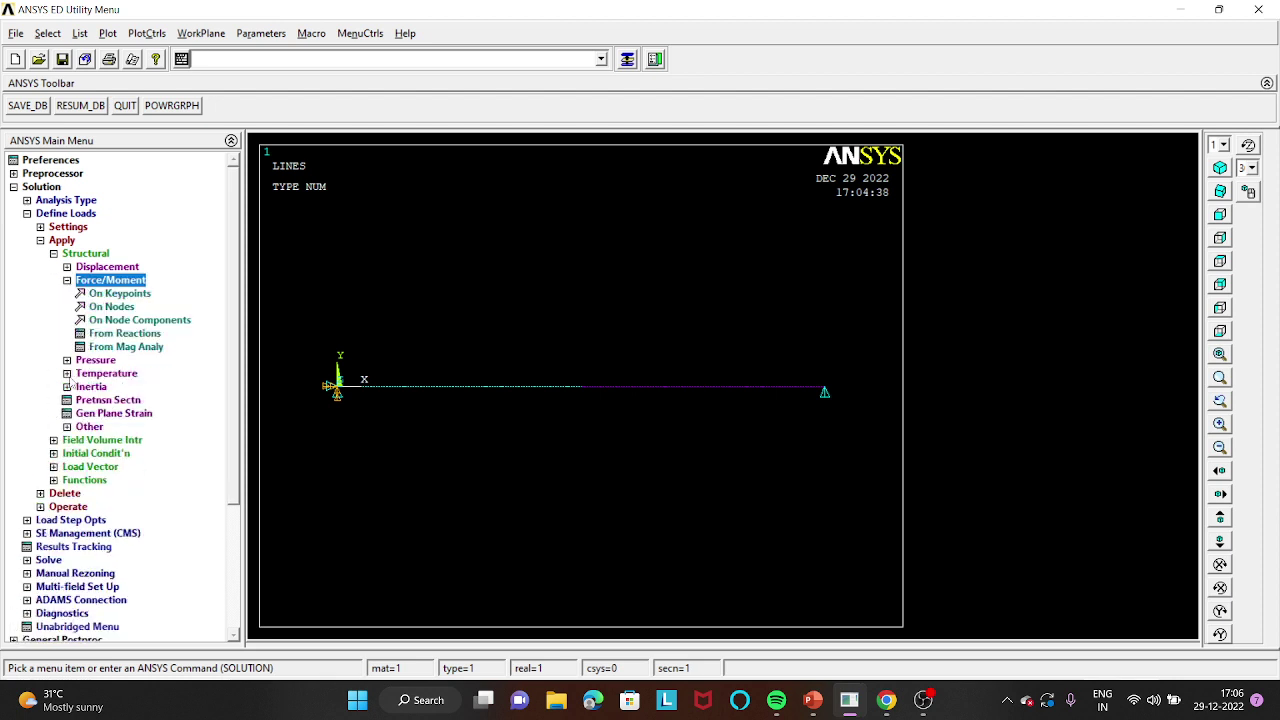
click(117, 293)
click(580, 386)
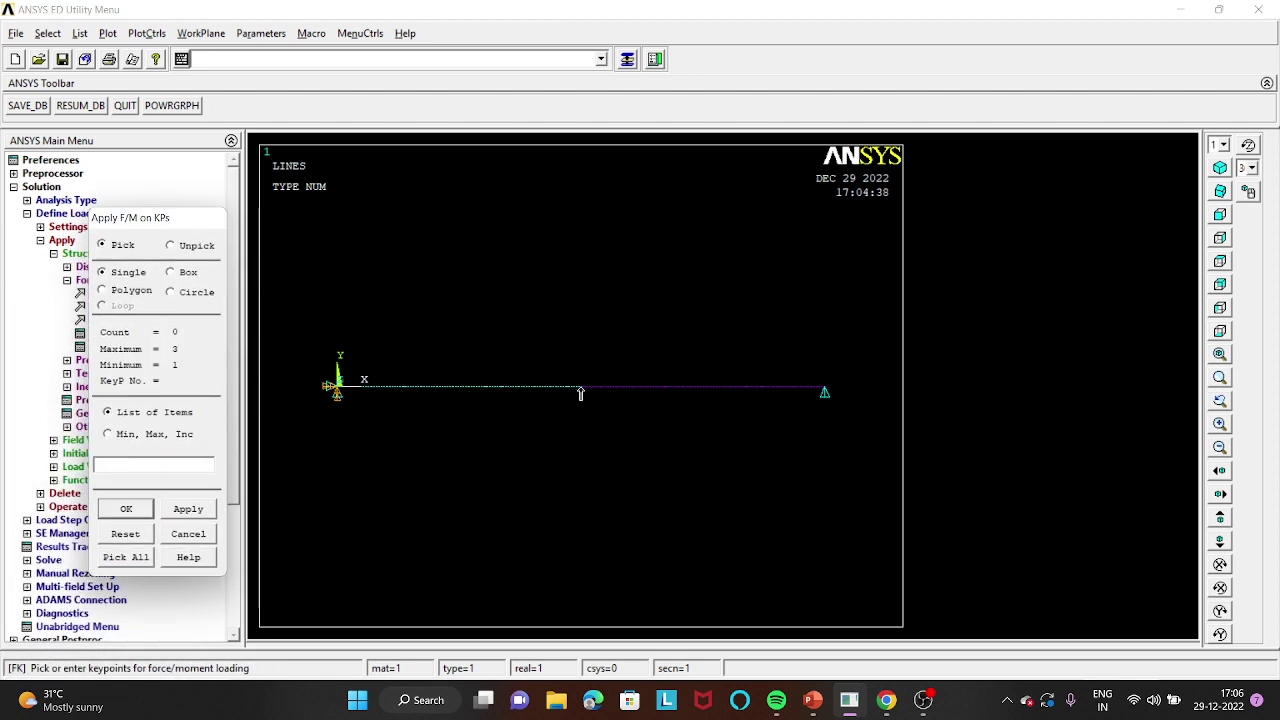
click(131, 509)
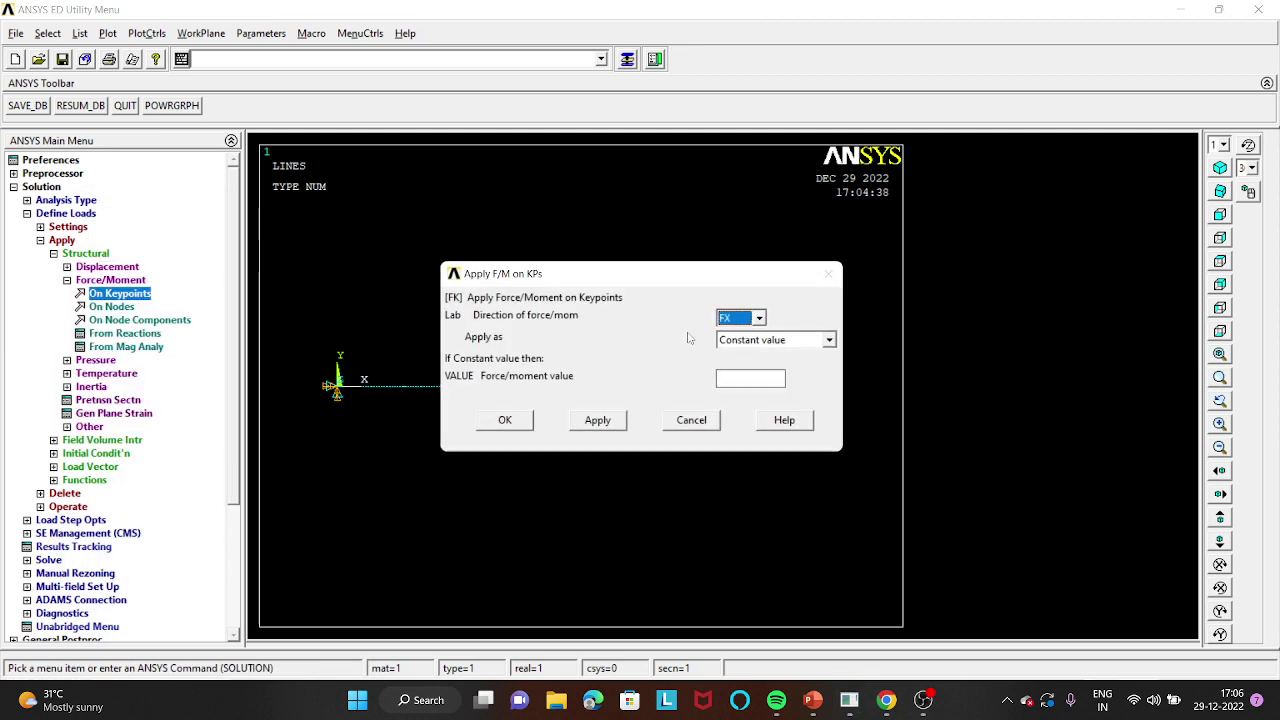
click(759, 318)
click(740, 348)
click(735, 379)
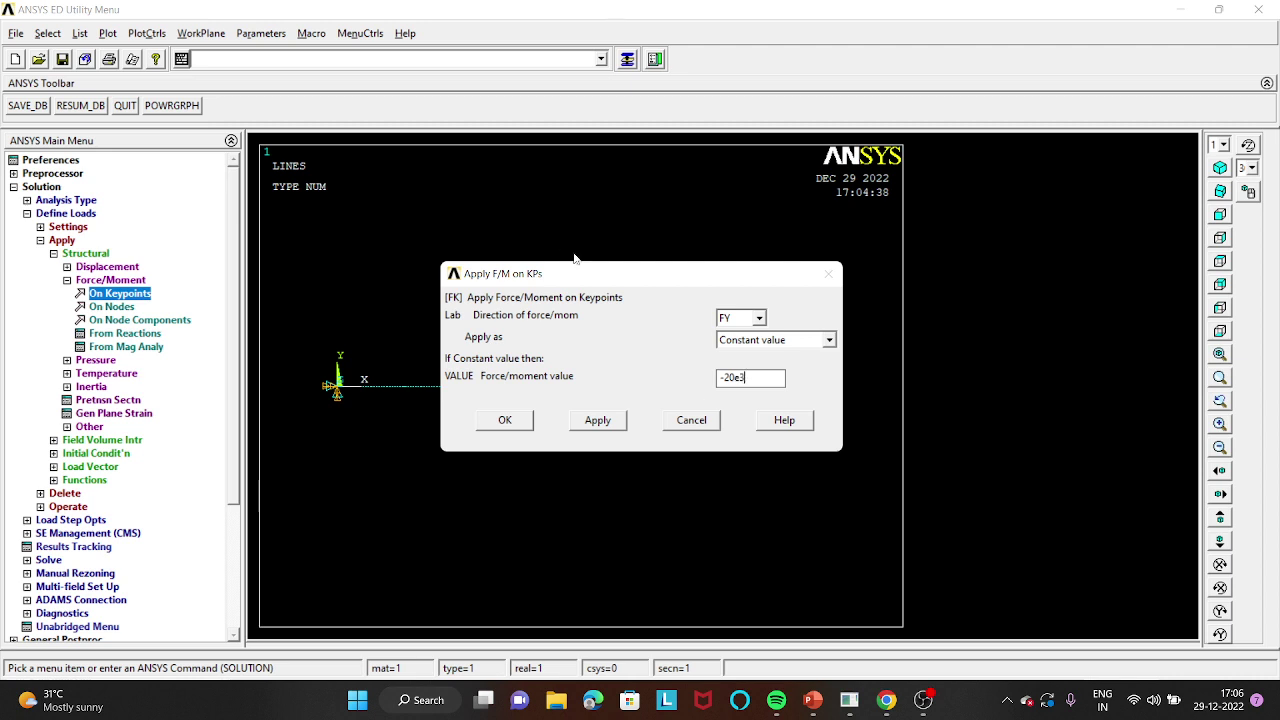
click(507, 421)
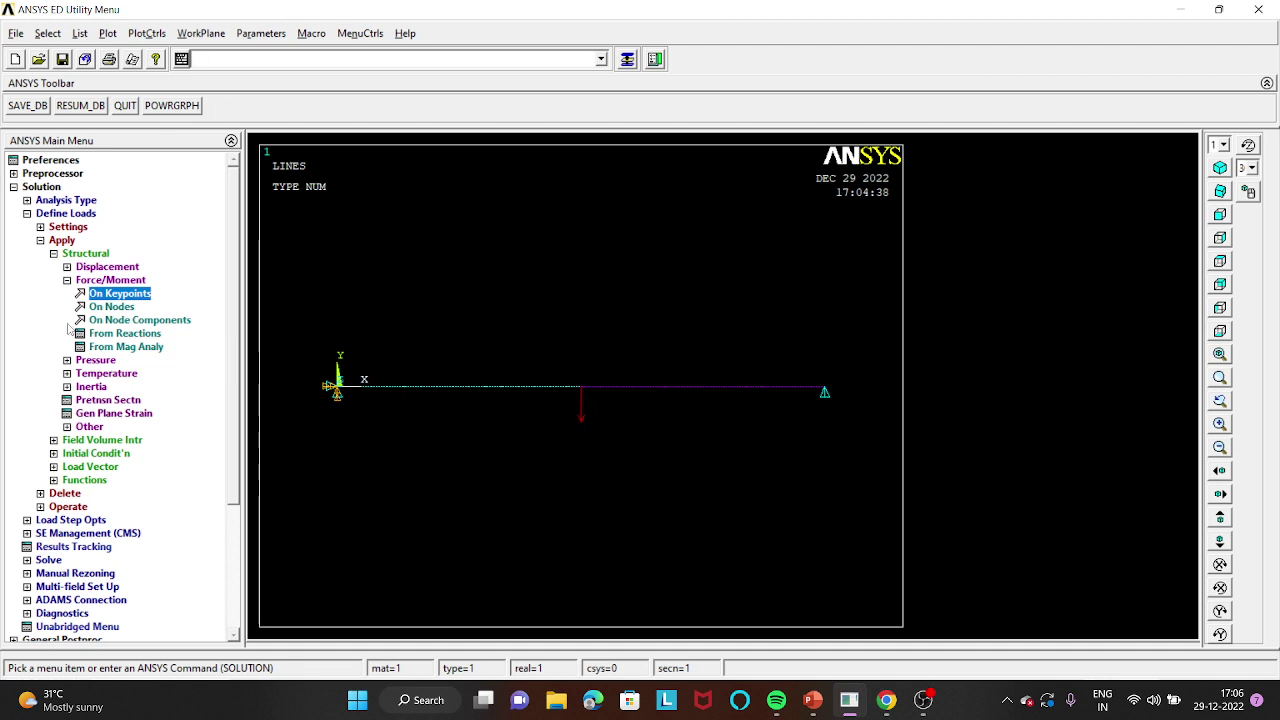
- Solve the current load step for the loaded beam and dismiss the solution note and status listing
click(41, 242)
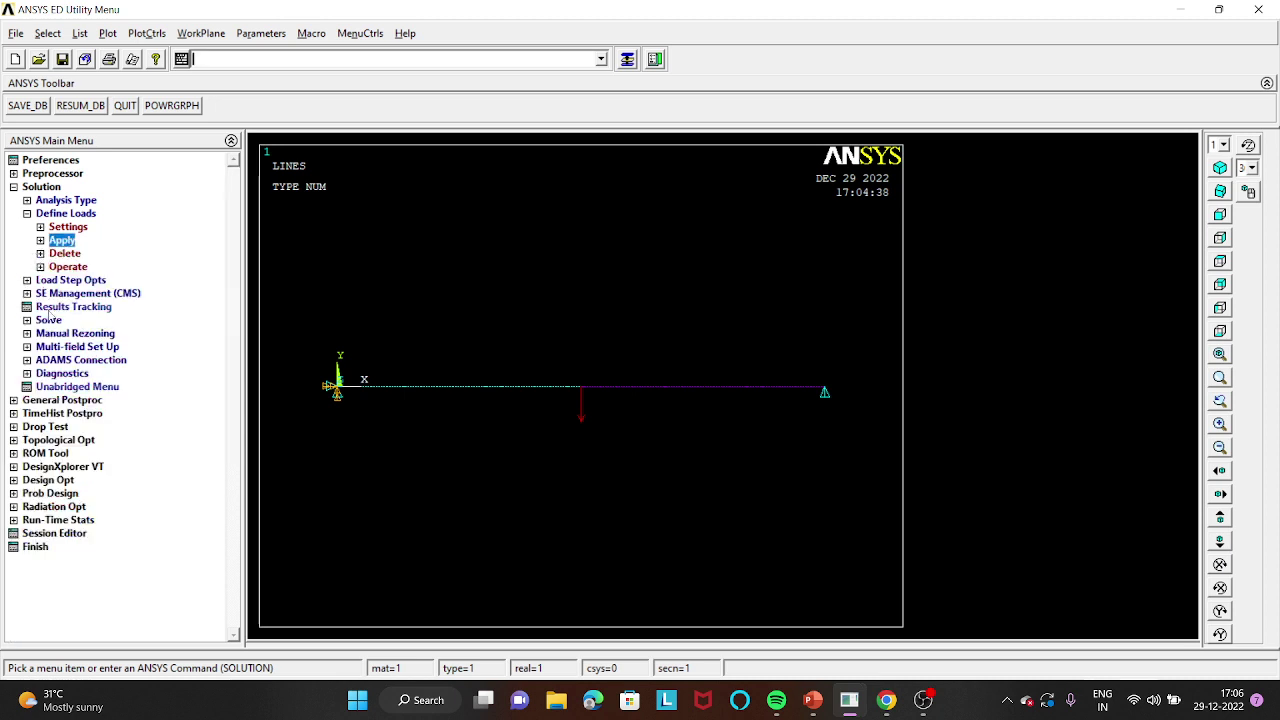
click(28, 321)
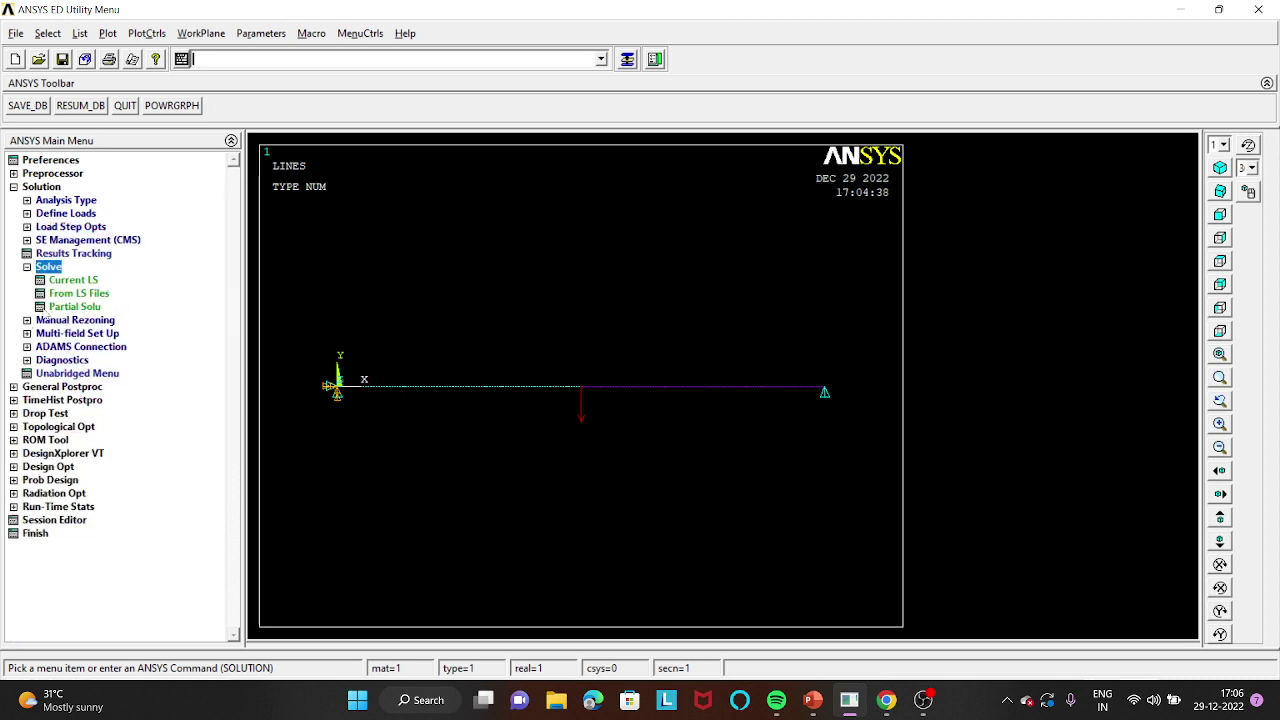
click(73, 280)
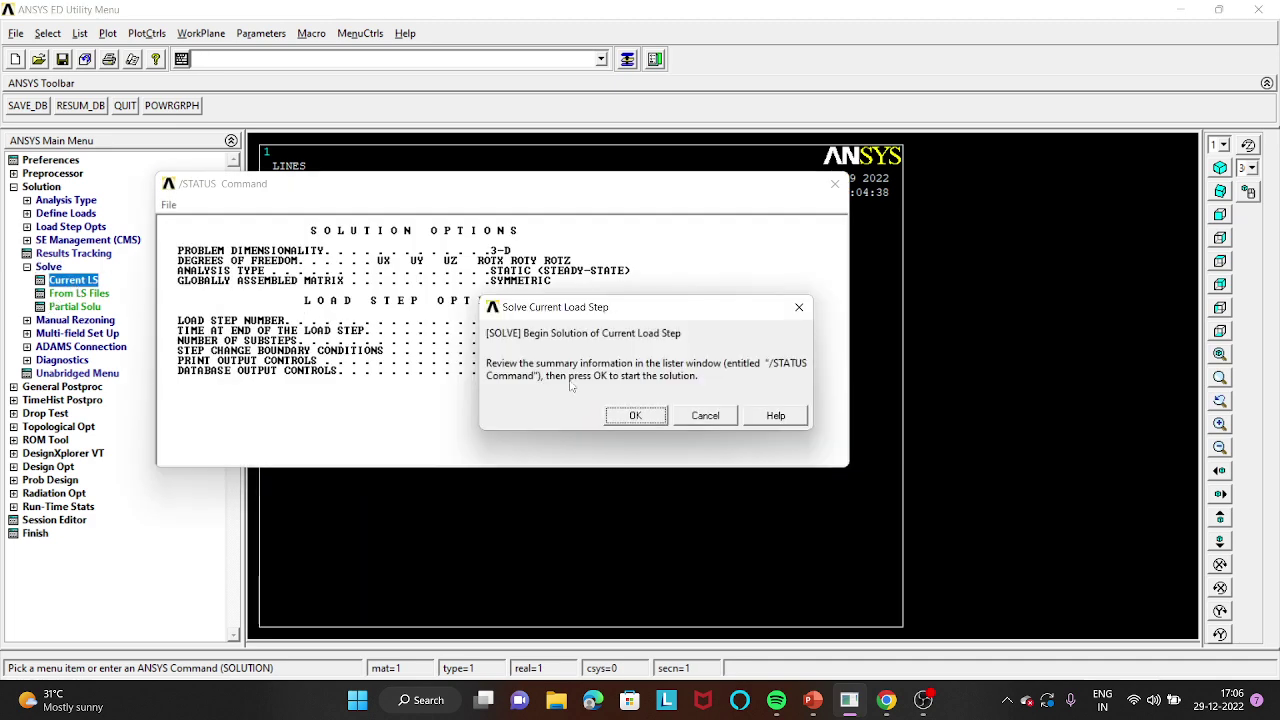
click(636, 416)
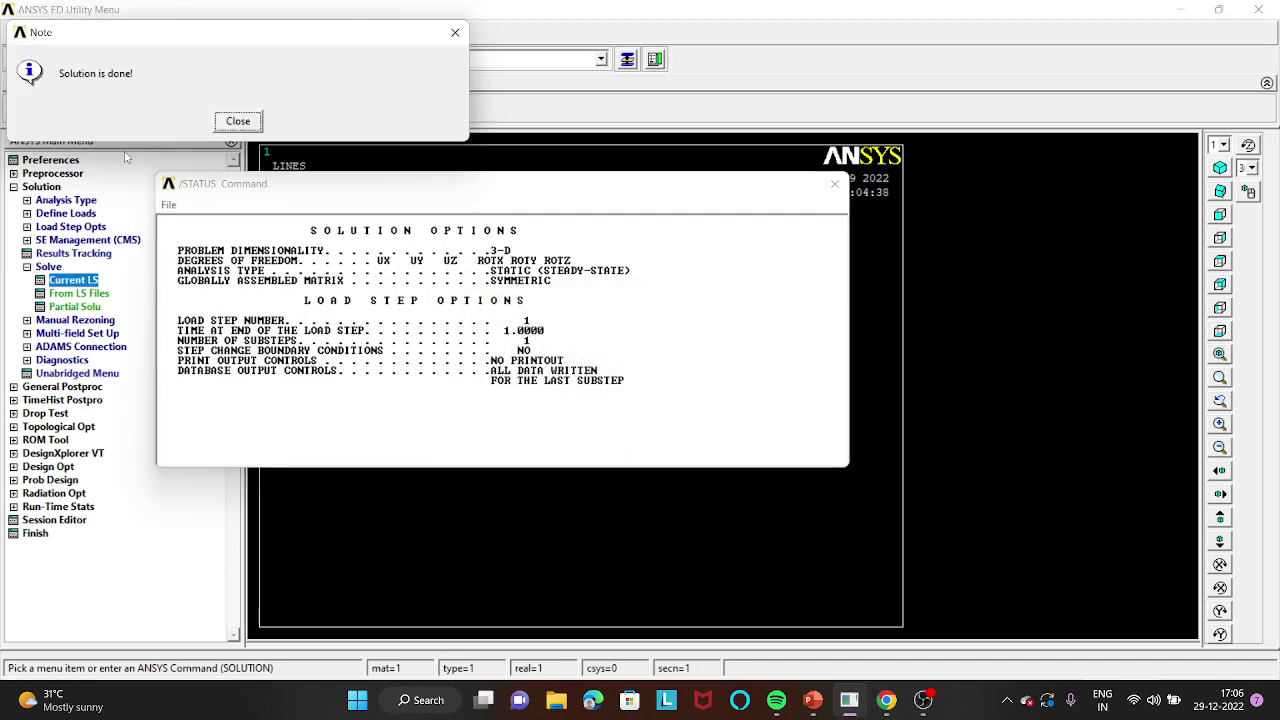
click(239, 122)
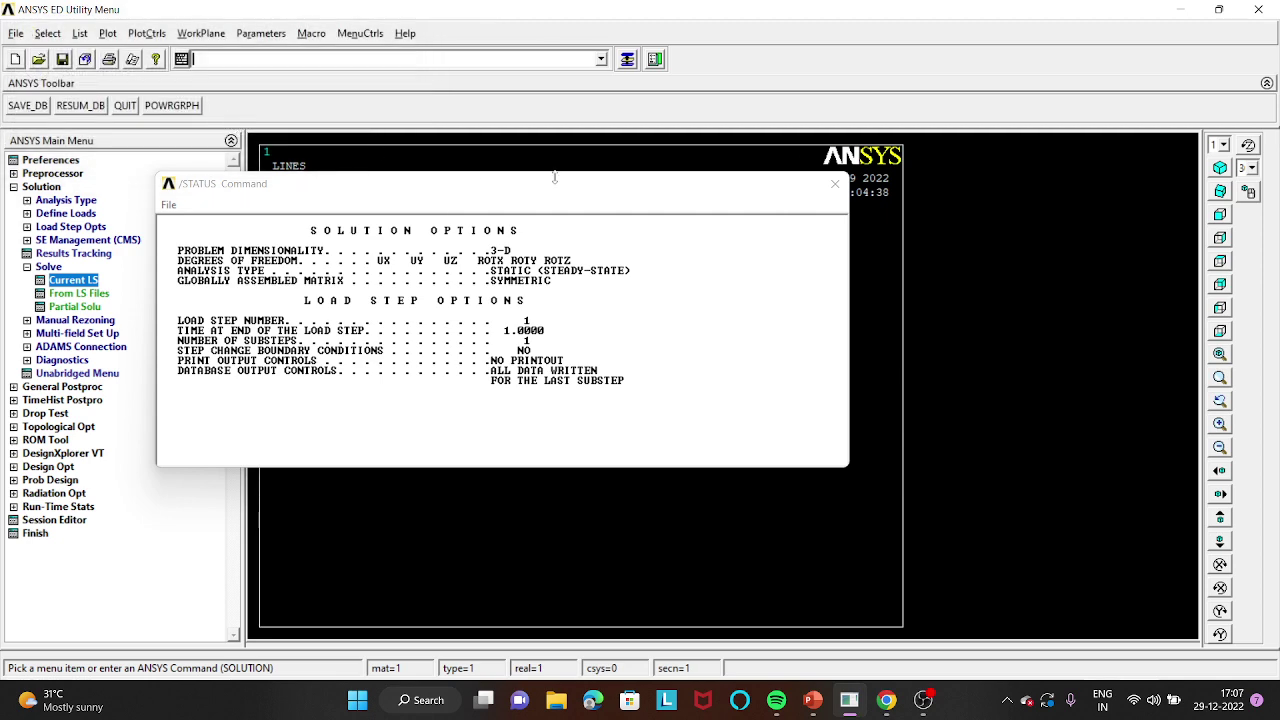
click(835, 184)
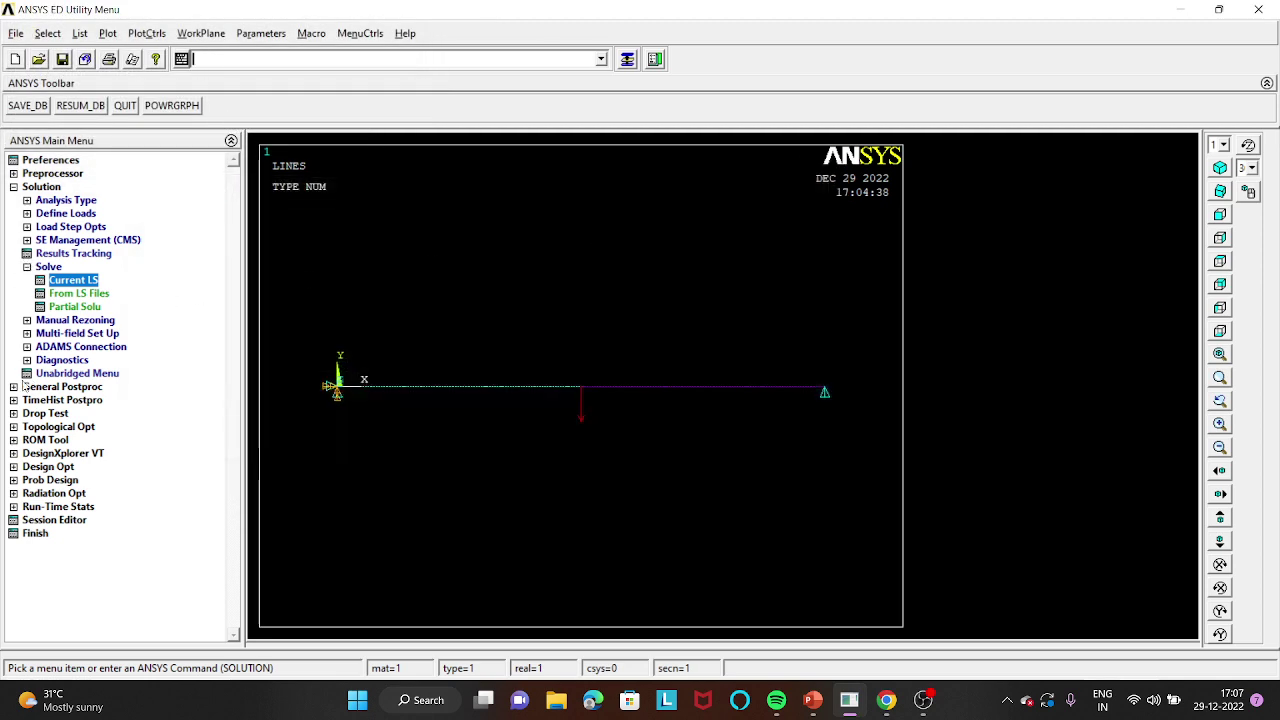
- Define an element table item by sequence number as SMISC, 3 in General Postproc
click(14, 387)
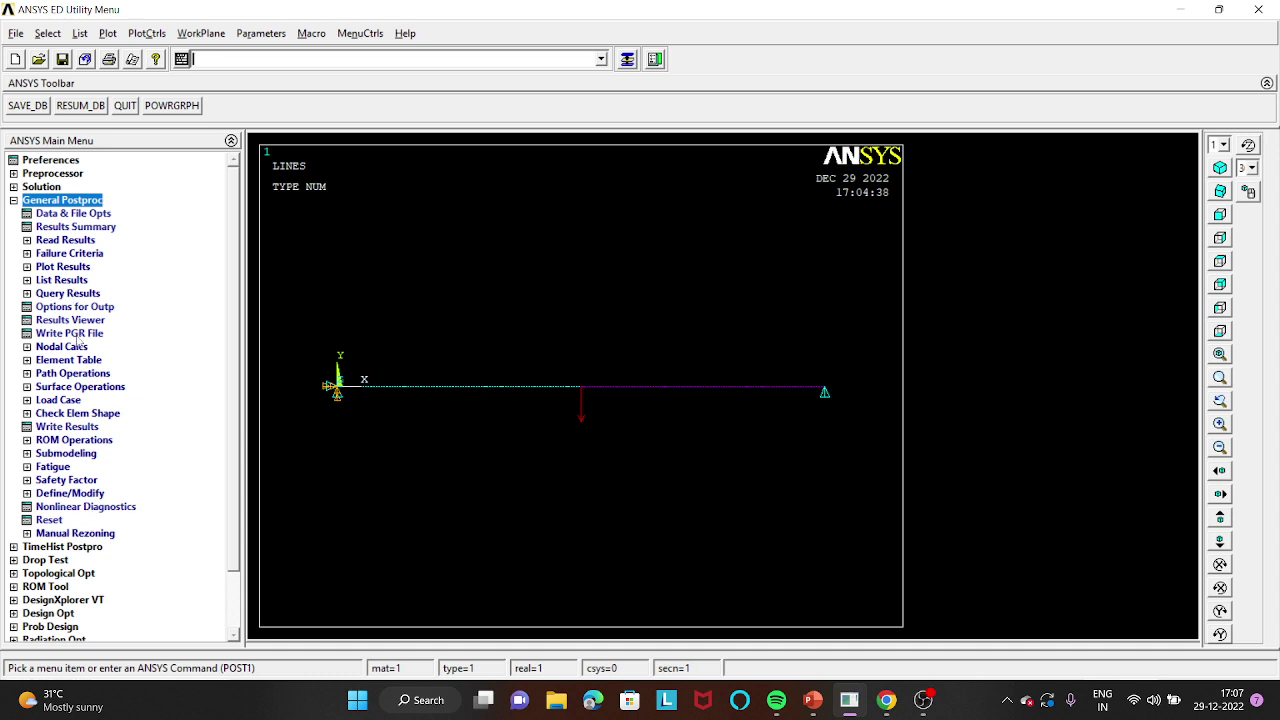
click(29, 362)
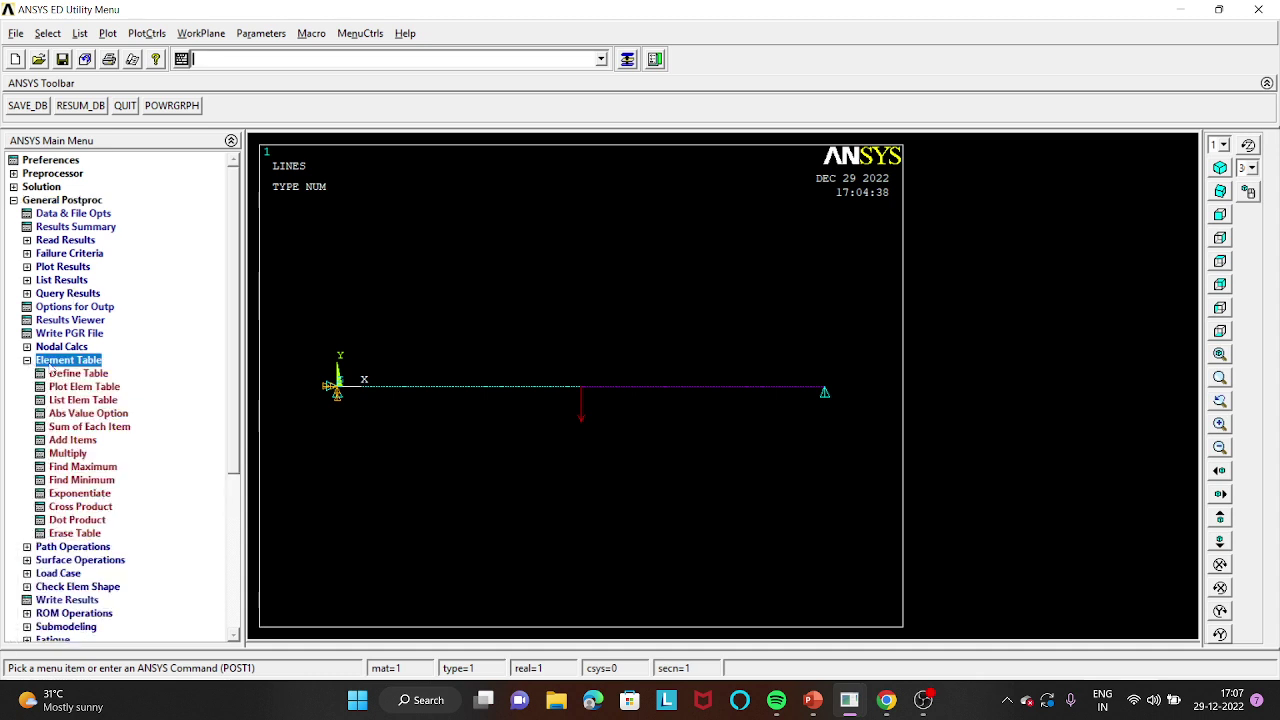
click(70, 374)
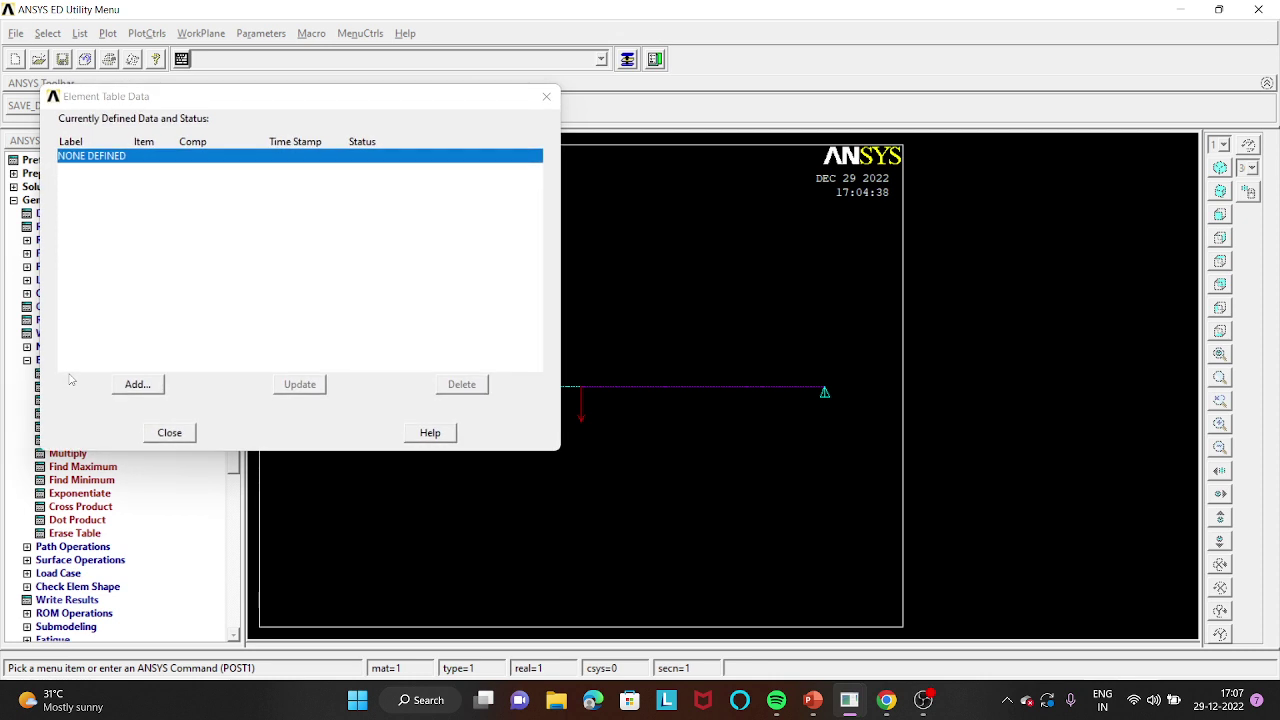
click(137, 385)
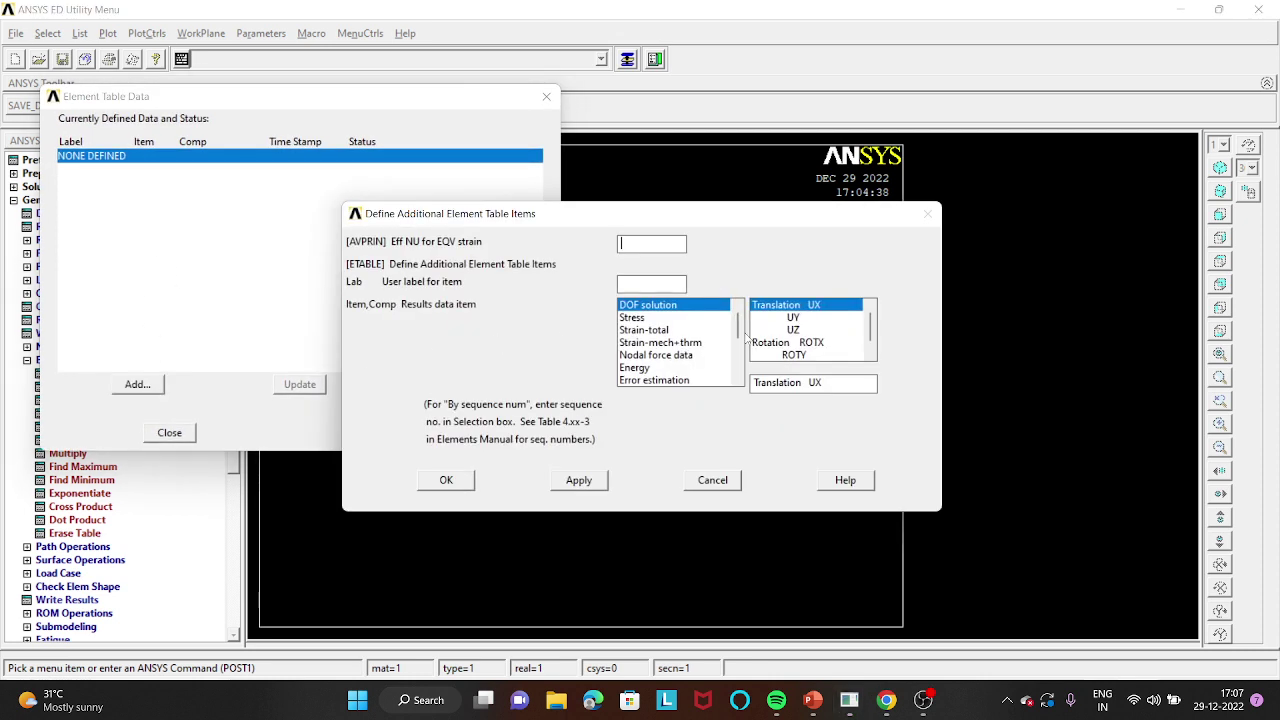
scroll(743, 338, down, 3)
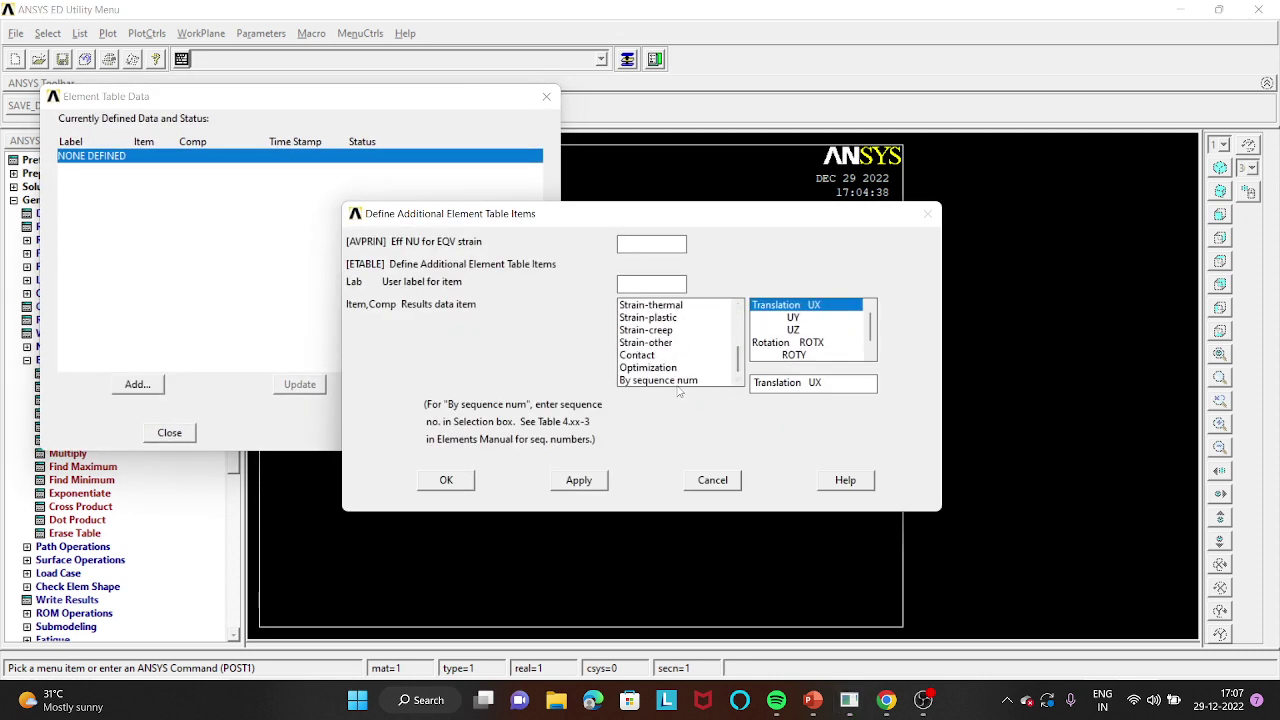
click(667, 381)
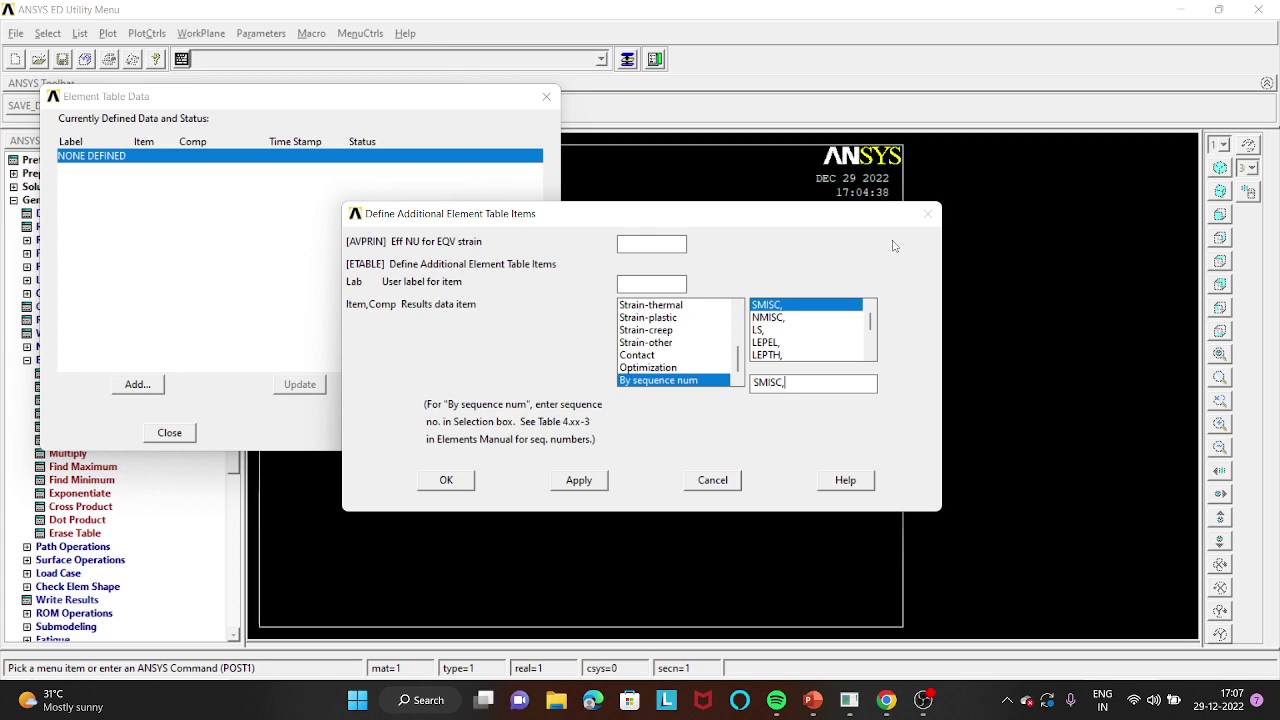
text(3)
click(590, 482)
- Add a second element table item by sequence number, SMISC, 6
drag(735, 325, 736, 365)
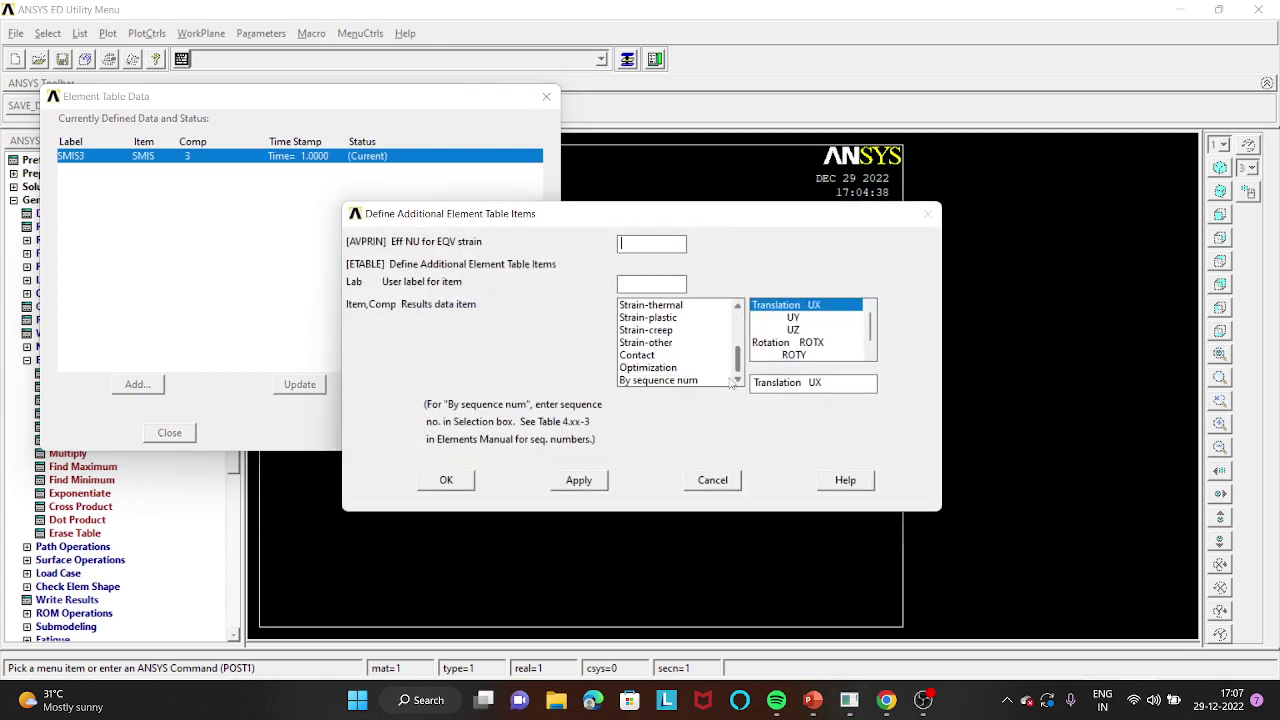
click(660, 380)
click(785, 383)
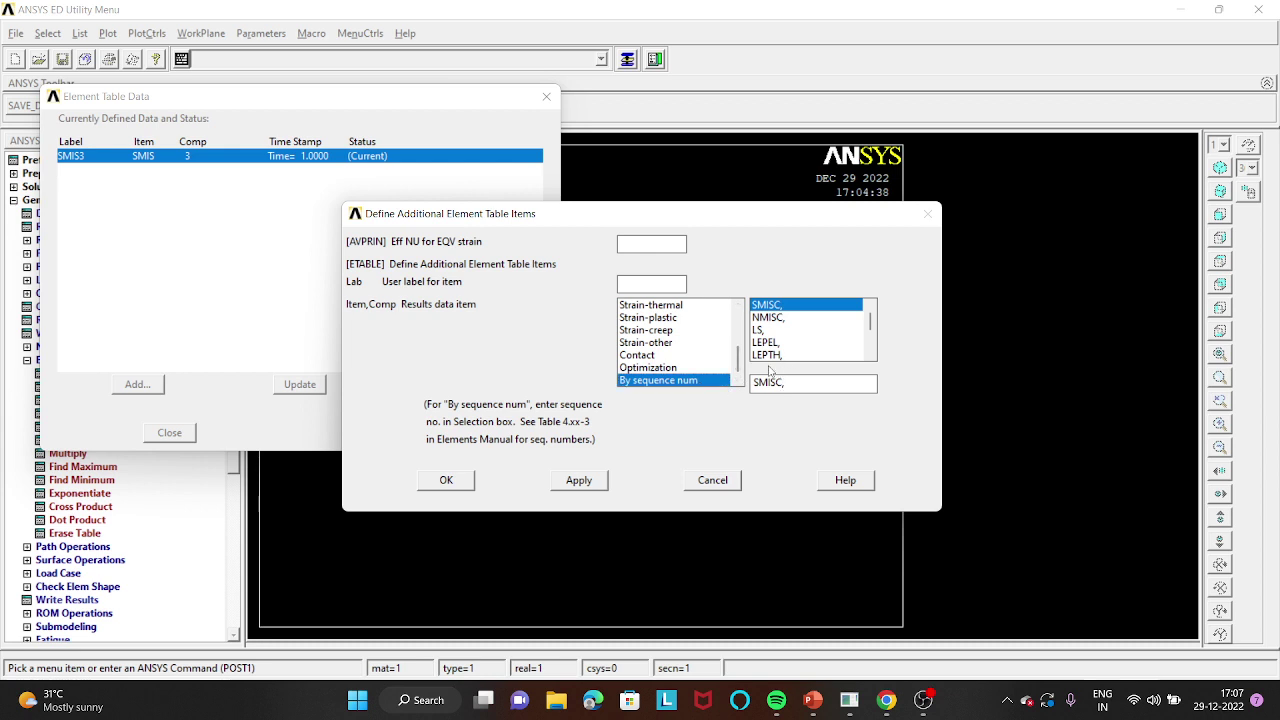
text(9)
click(577, 481)
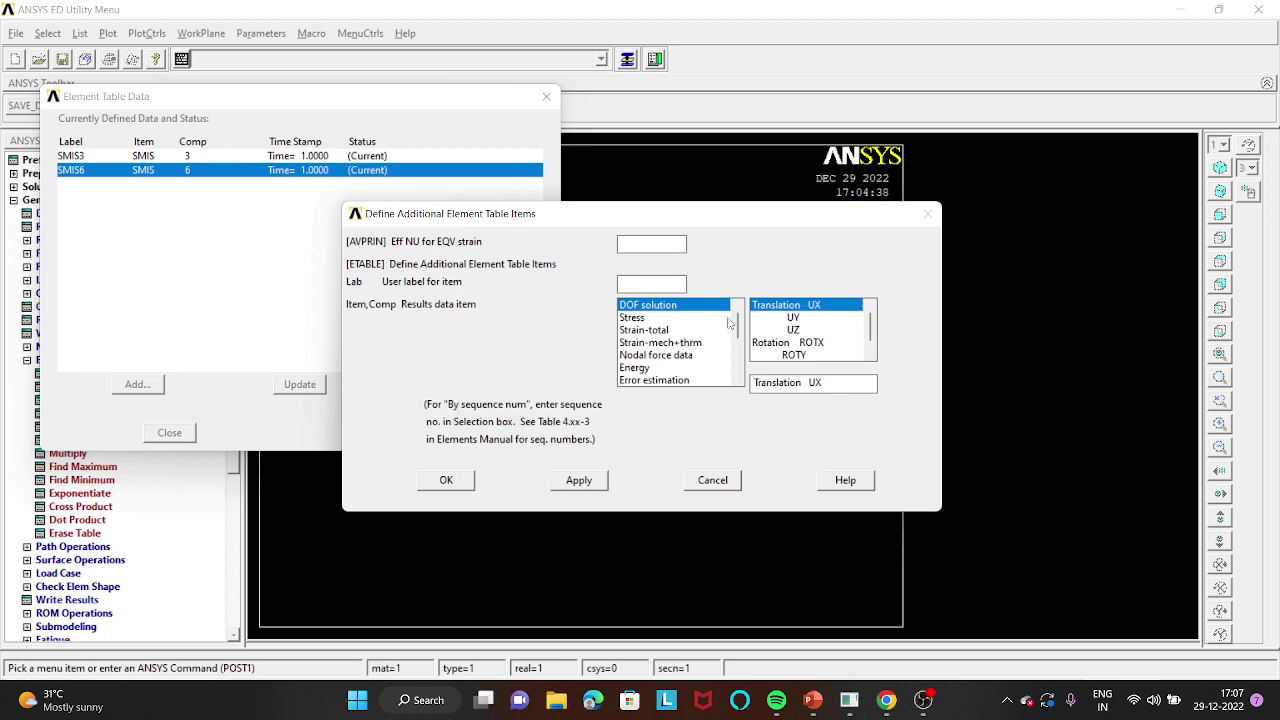
- Add a third element table item by sequence number, SMISC, 16
scroll(718, 325, down, 3)
click(676, 381)
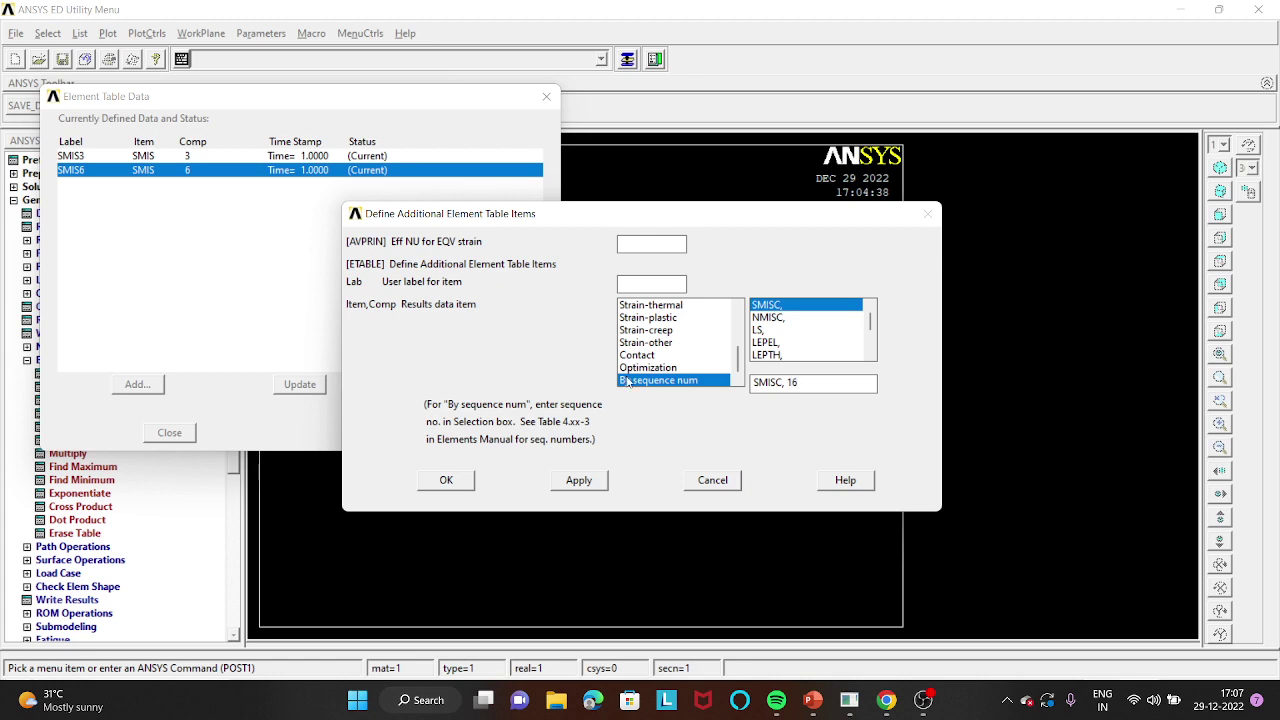
click(579, 481)
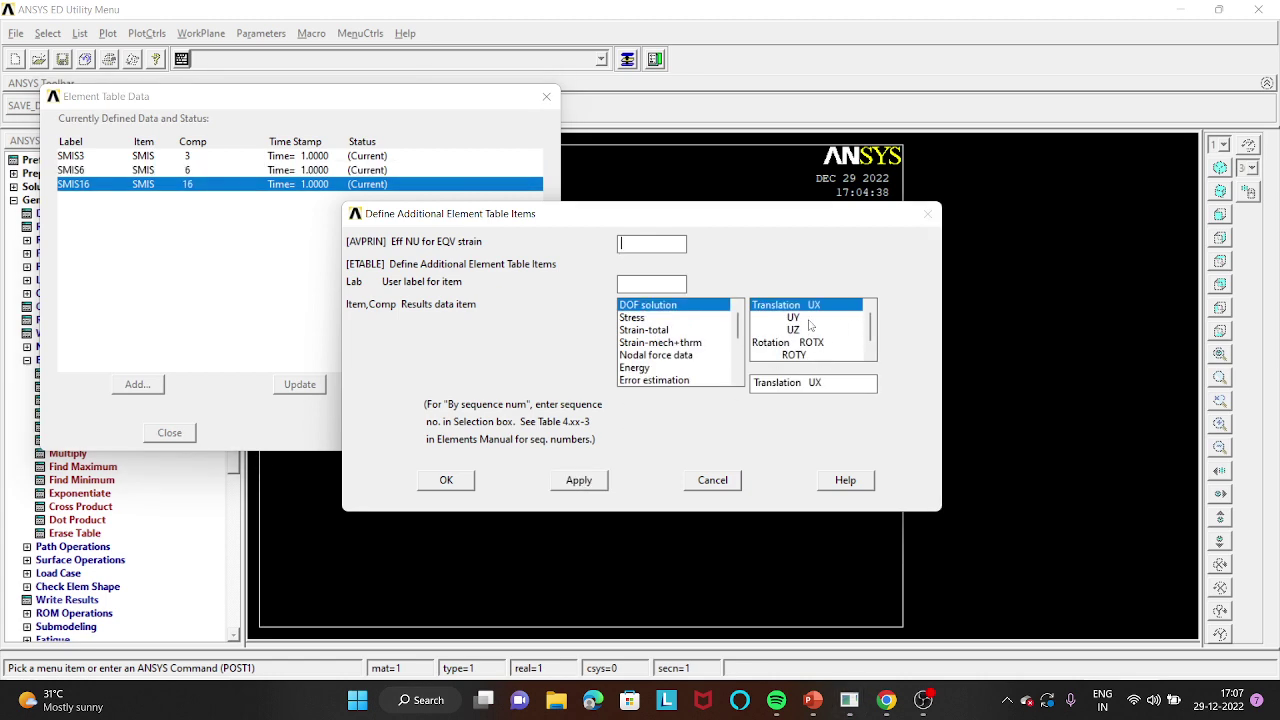
- Add SMISC, 19 by sequence number as the last element table item and finish the table definition
drag(739, 330, 729, 390)
click(657, 380)
scroll(861, 337, down, 2)
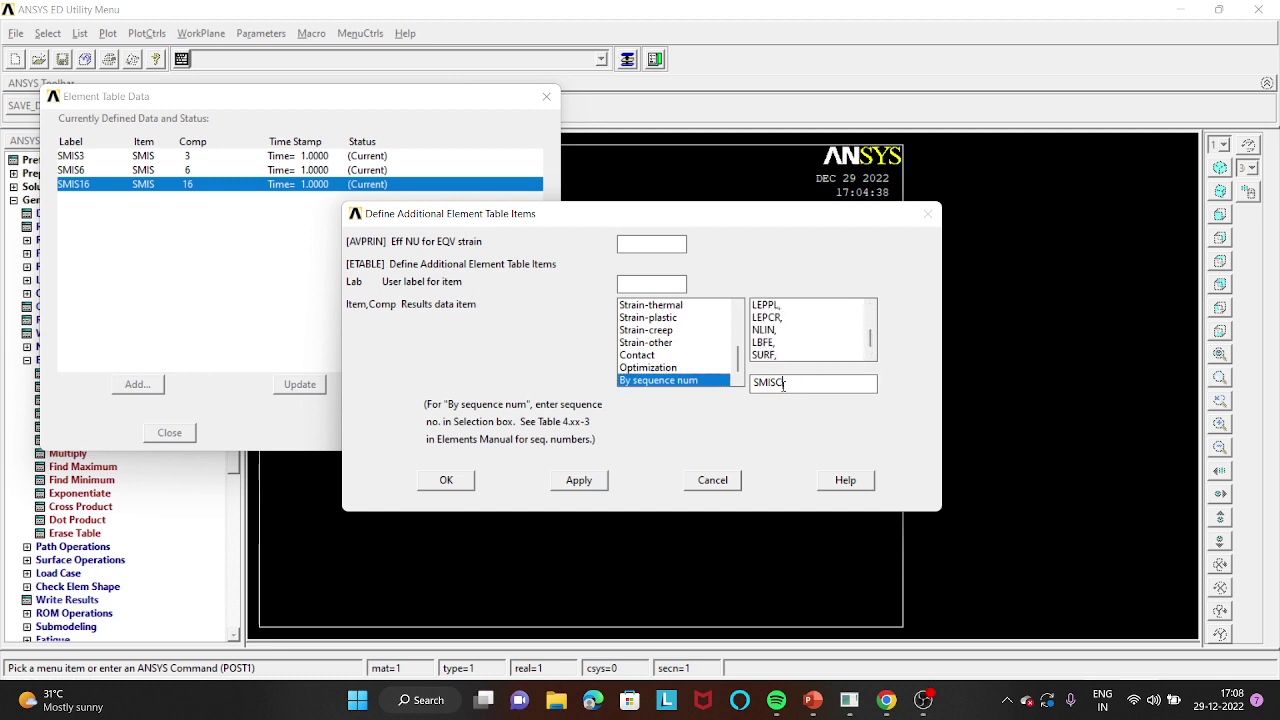
text(1)
click(465, 485)
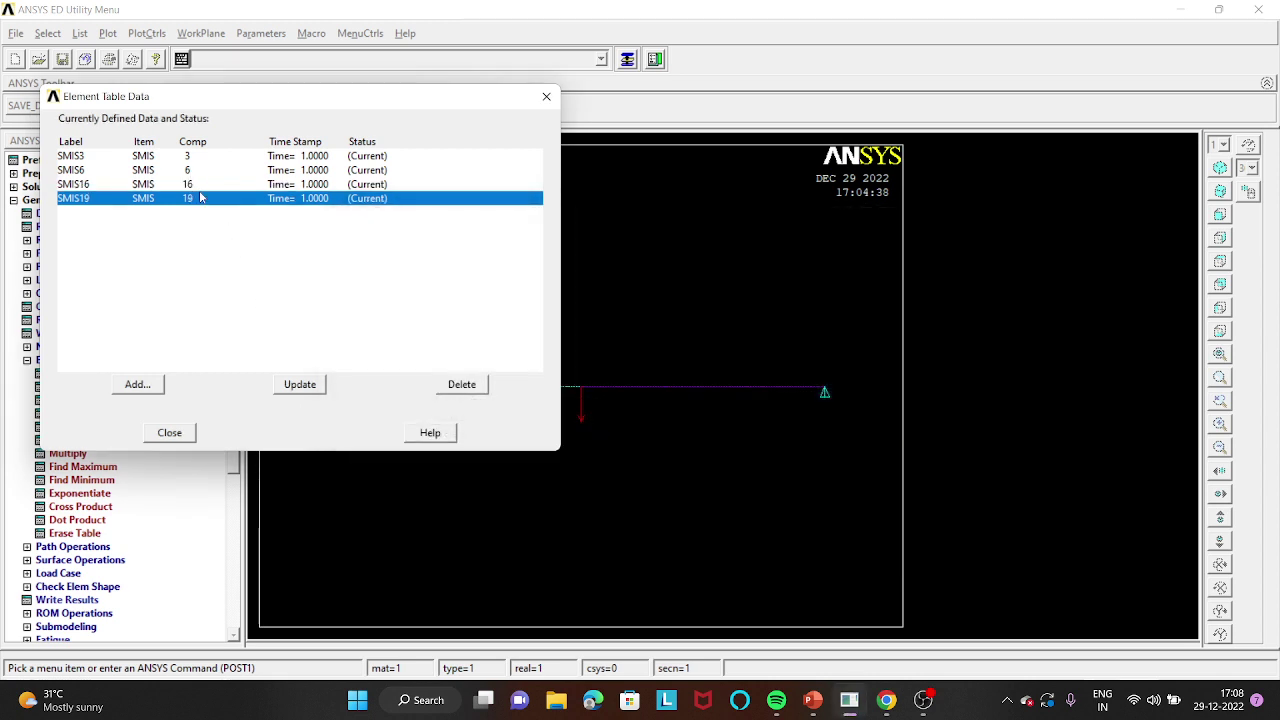
click(170, 431)
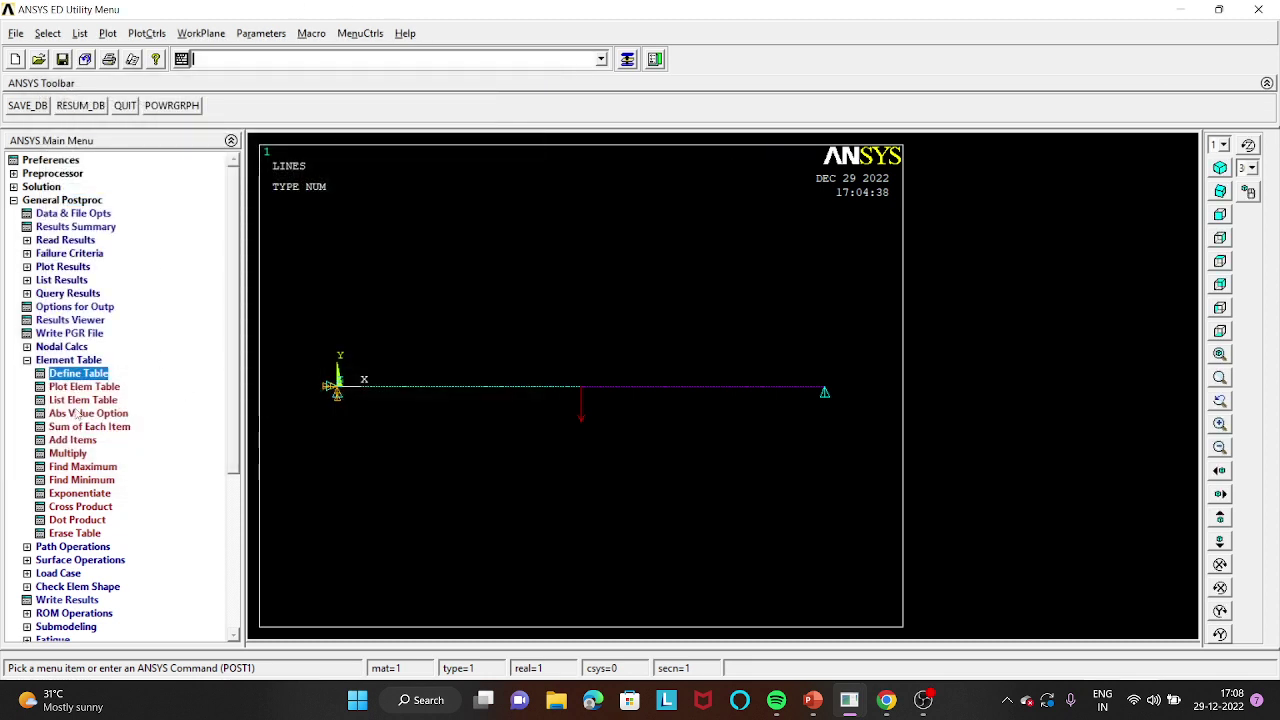
- Plot the shear force diagram as line element results with SMIS6 at node I and SMIS19 at node J on the undeformed shape
click(27, 362)
click(27, 267)
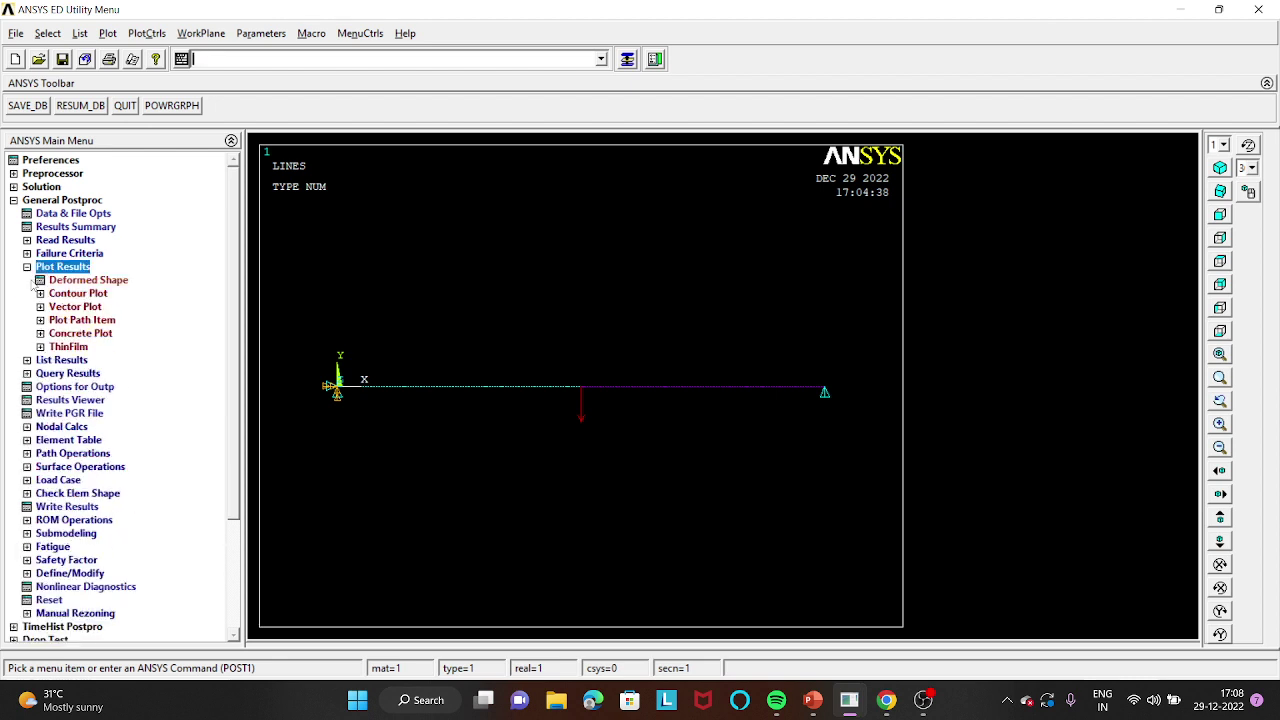
click(40, 294)
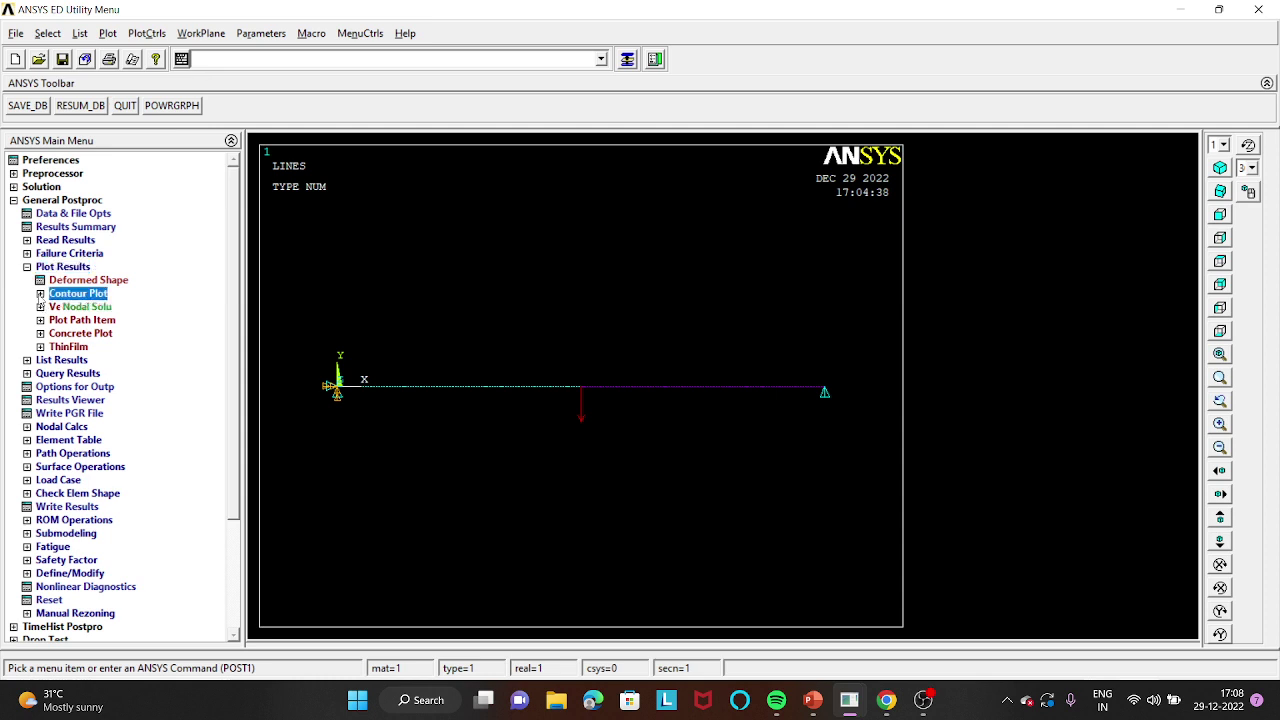
click(94, 346)
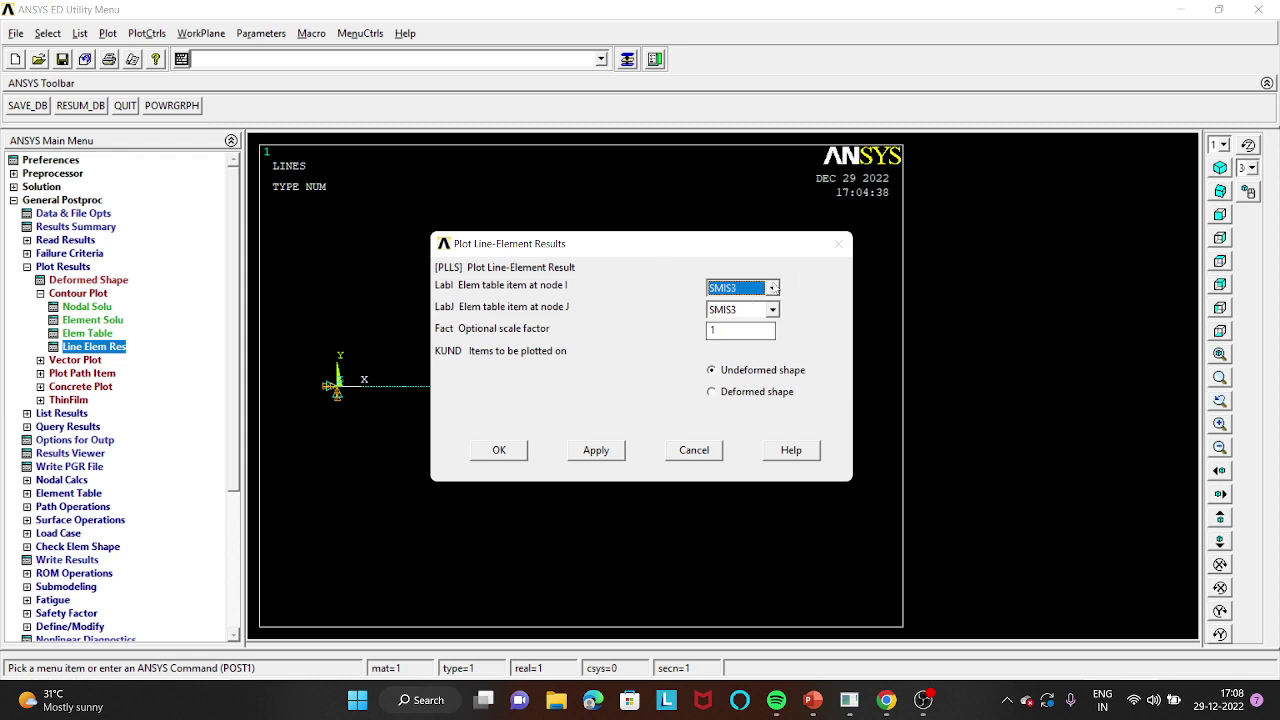
click(772, 287)
click(727, 318)
click(772, 310)
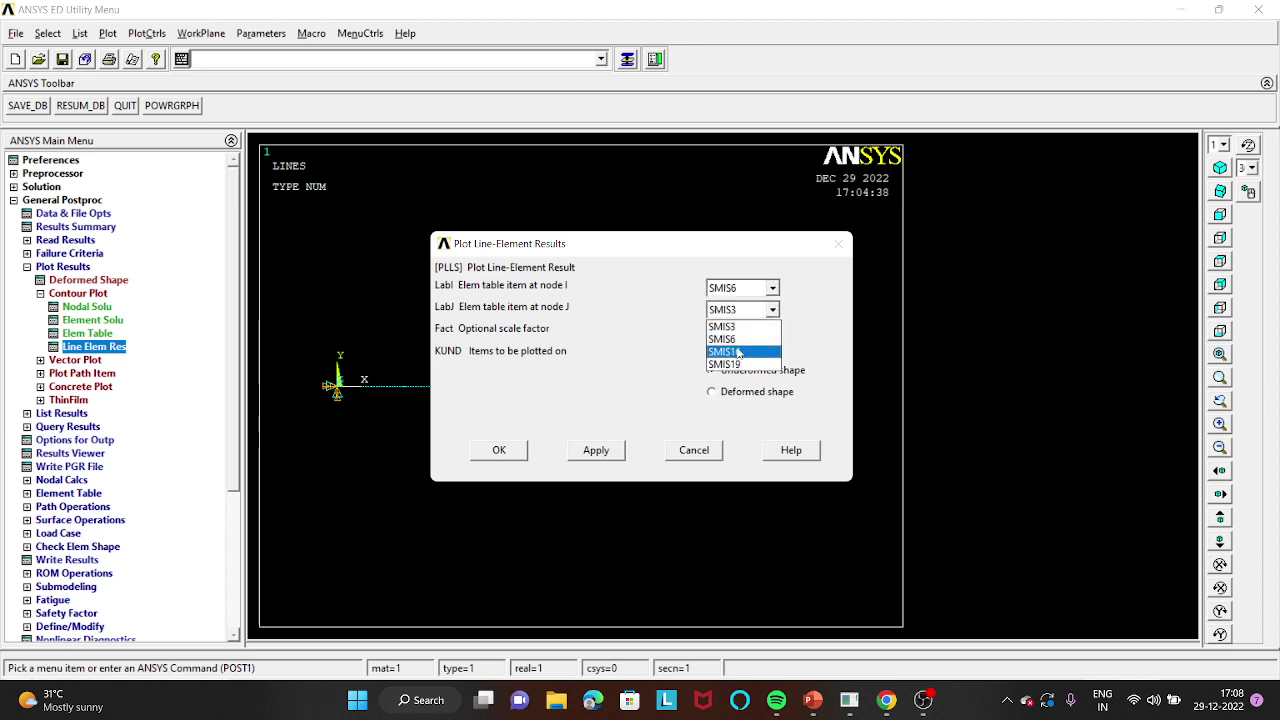
click(737, 365)
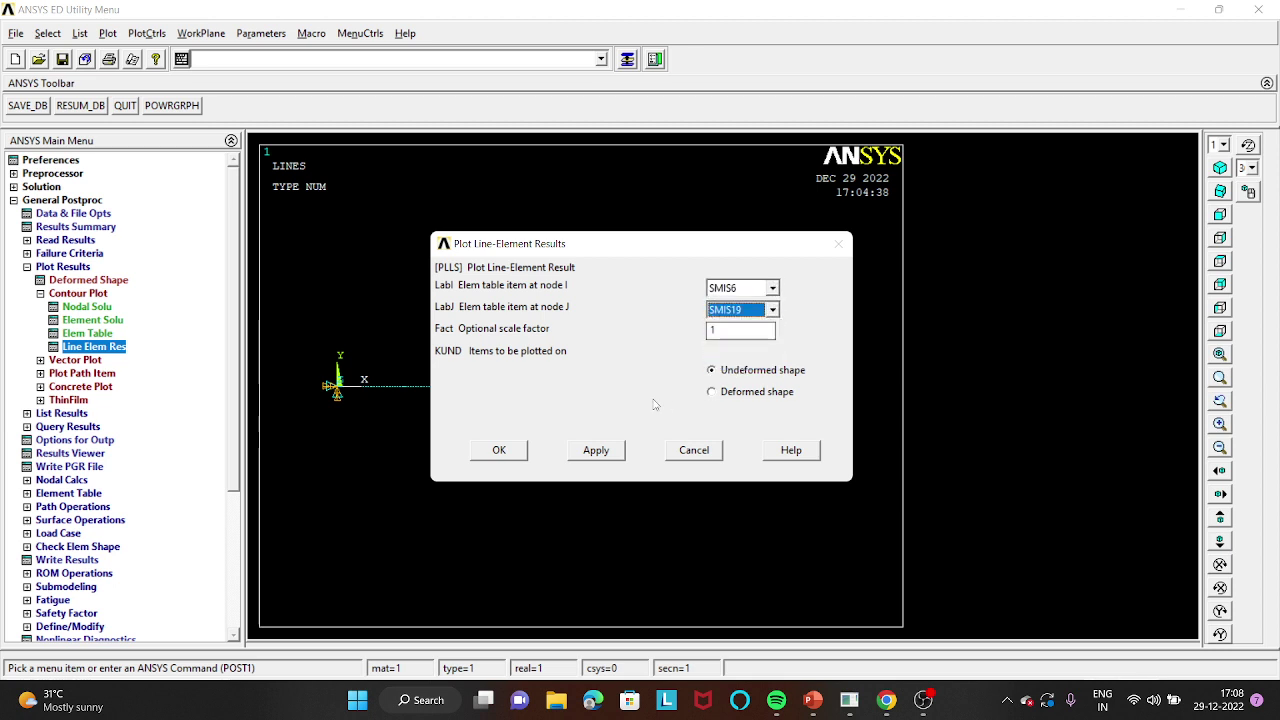
click(512, 456)
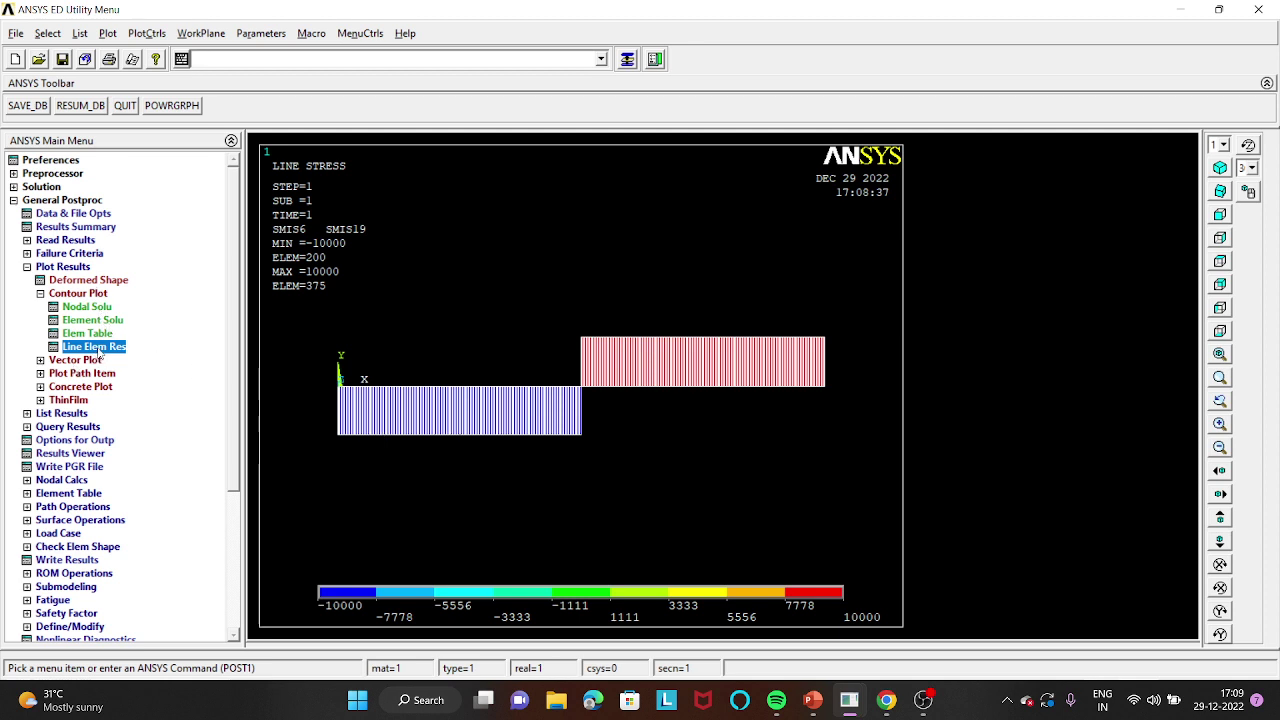
- Plot the bending moment diagram as line element results with SMIS3 at node I and SMIS16 at node J
click(97, 347)
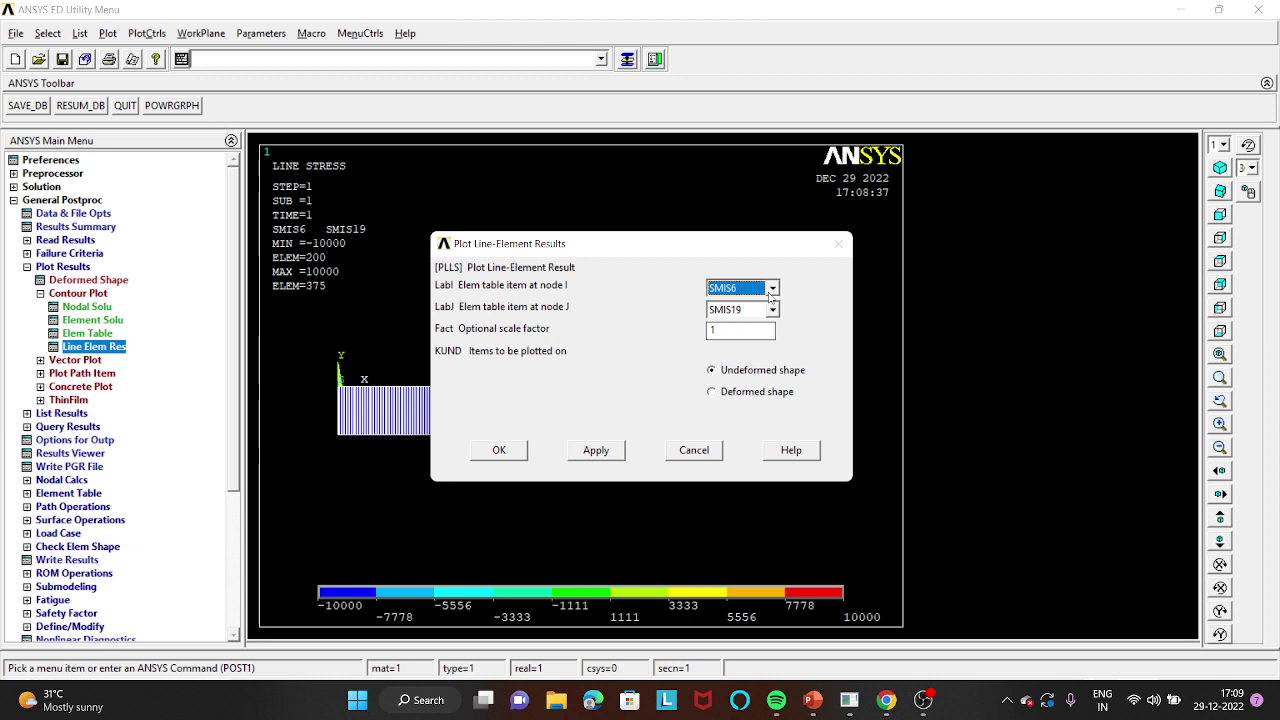
click(771, 290)
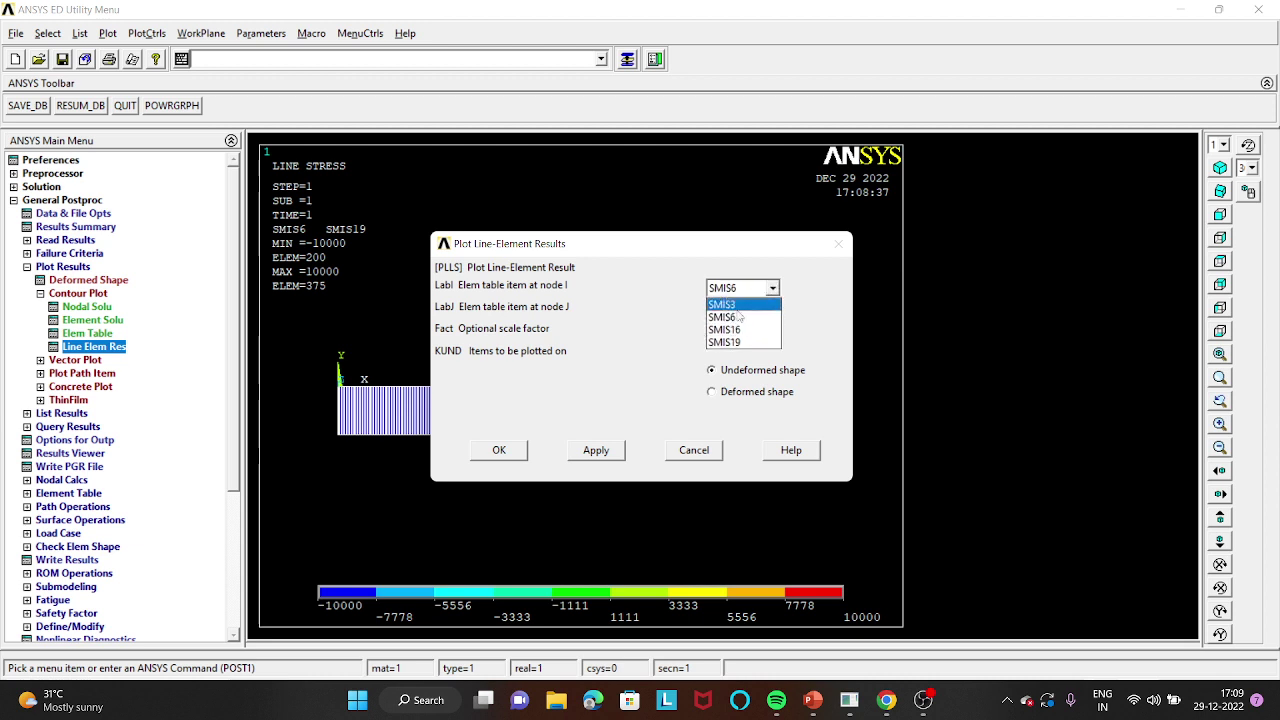
click(736, 304)
click(771, 310)
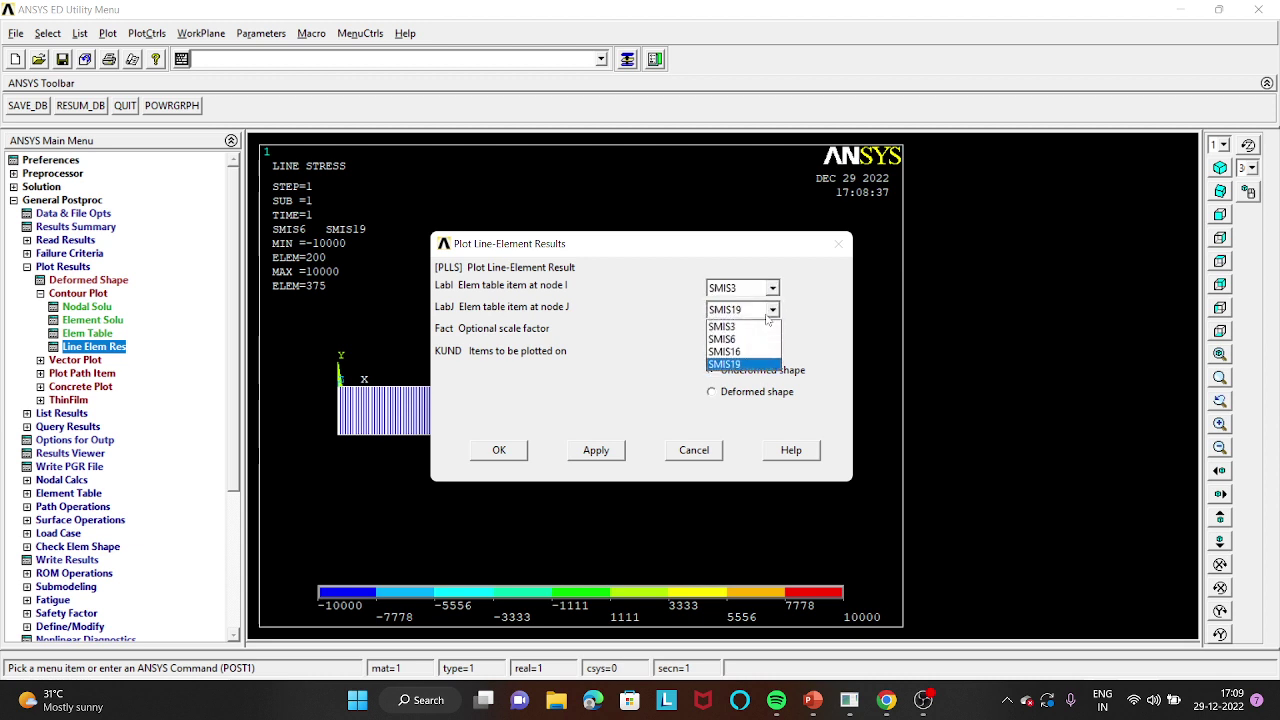
click(738, 349)
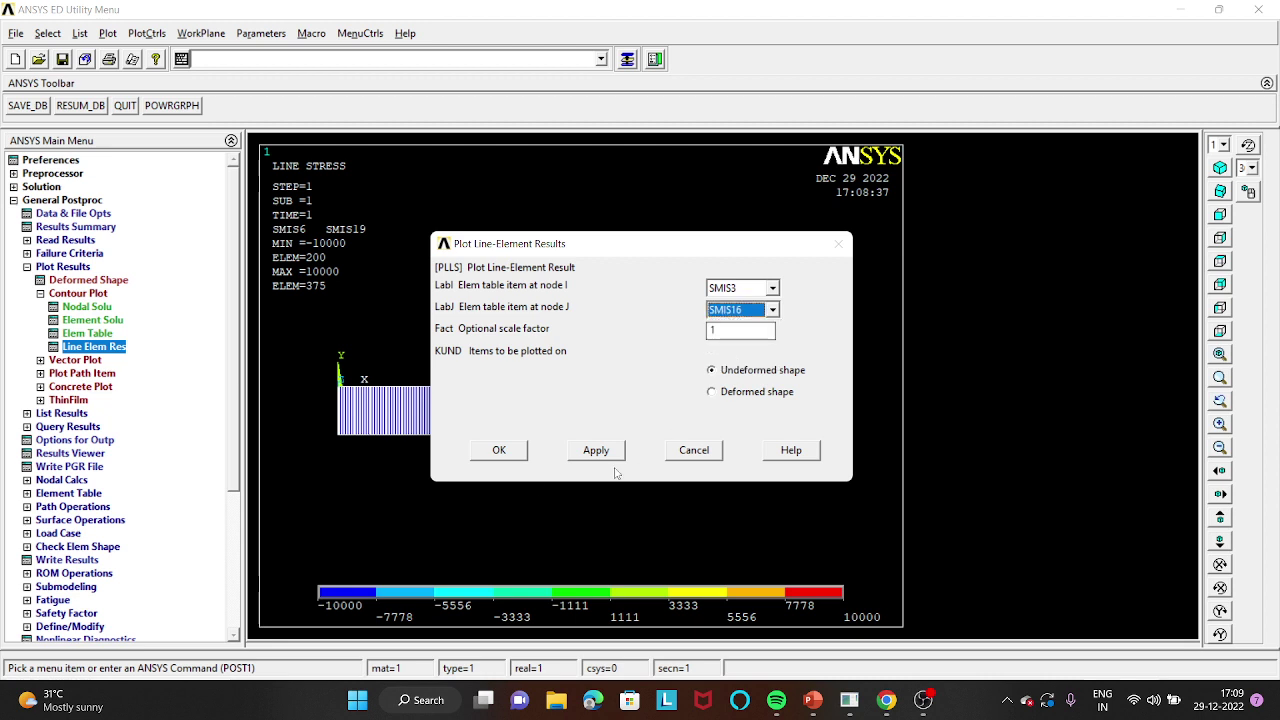
click(506, 452)
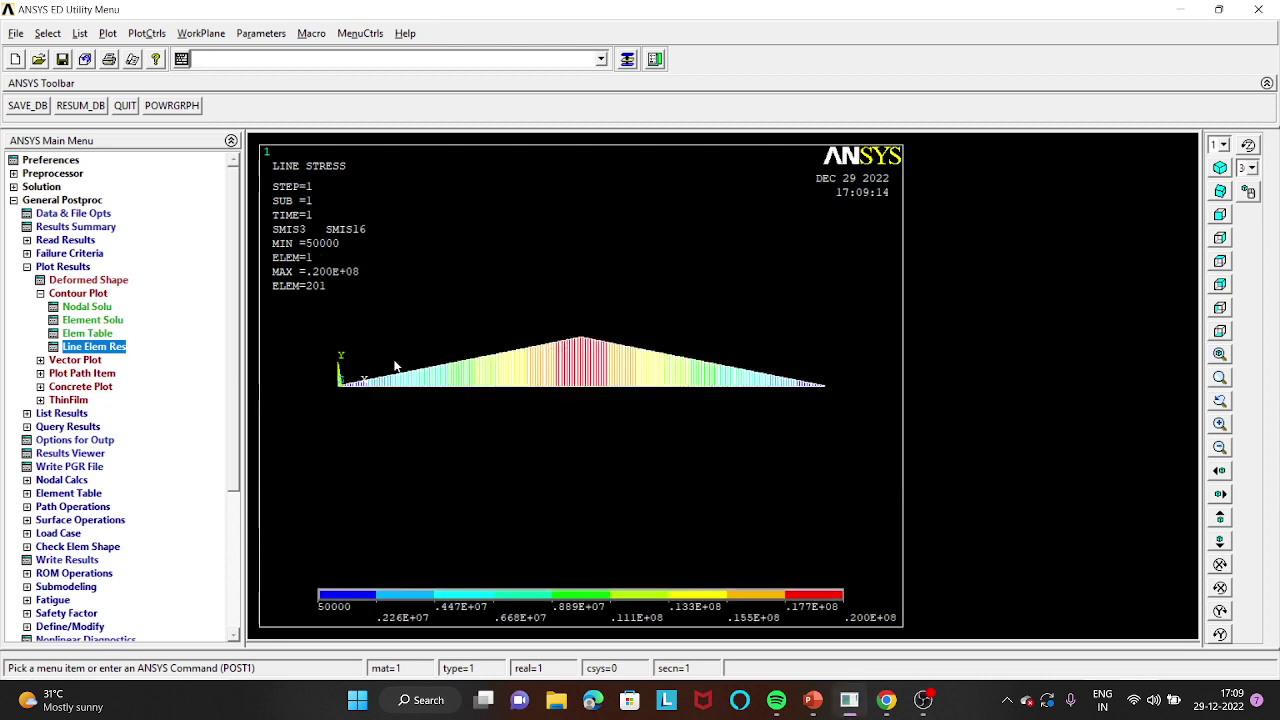